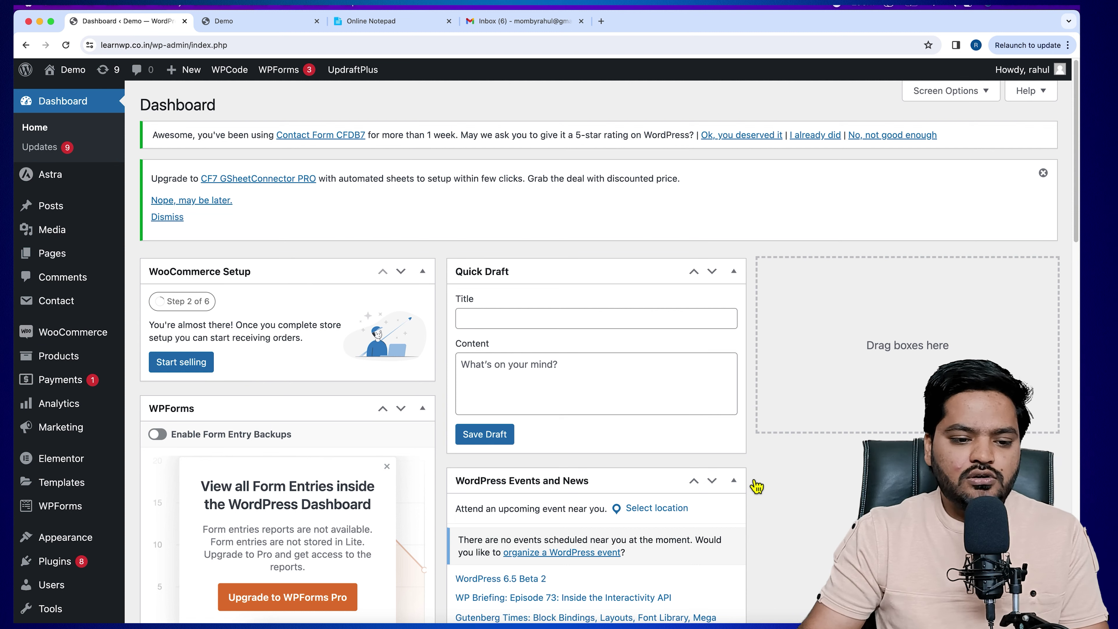
- Search the plugin directory for 'pop up builder' and dismiss the GSheetConnector notice
scroll(198, 476, "down", 5)
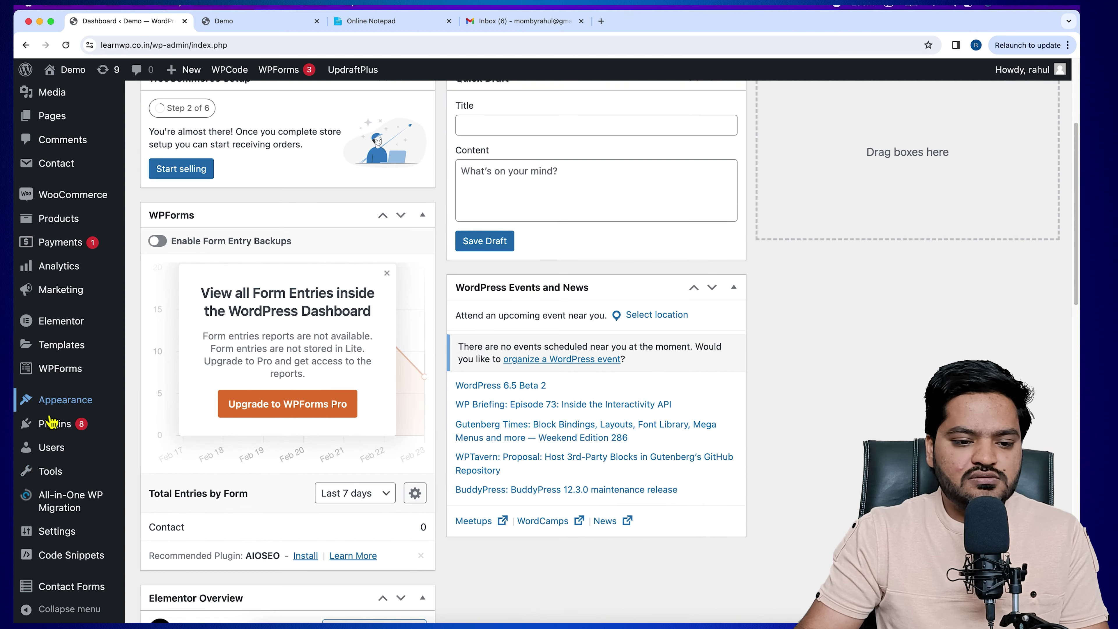
mouse_move(50, 422)
left_click(167, 445)
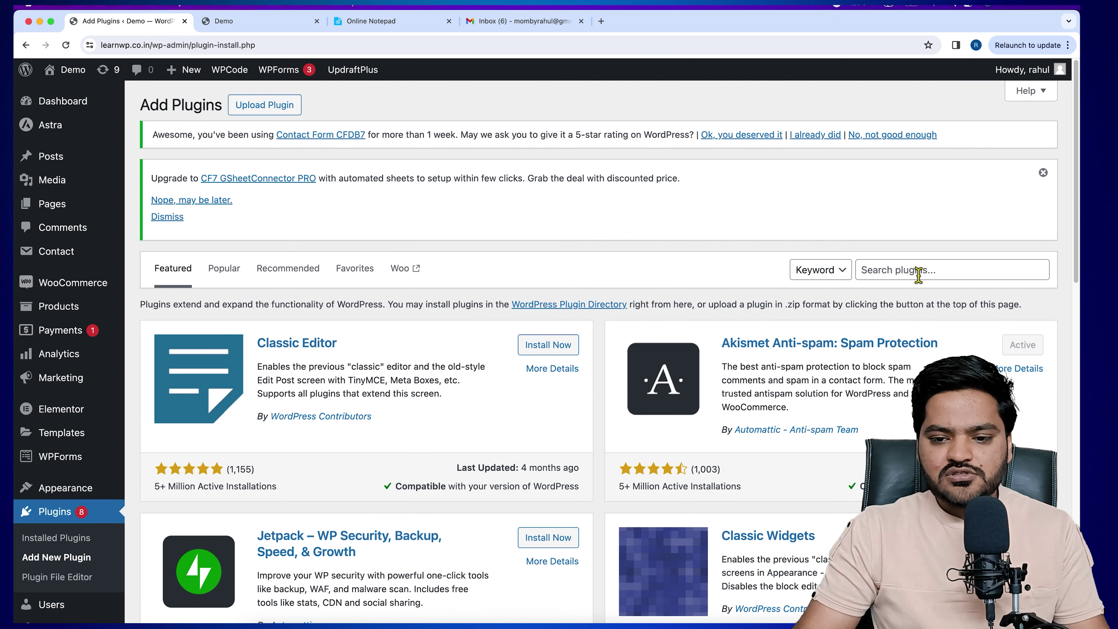
left_click(918, 275)
type("pop up builder")
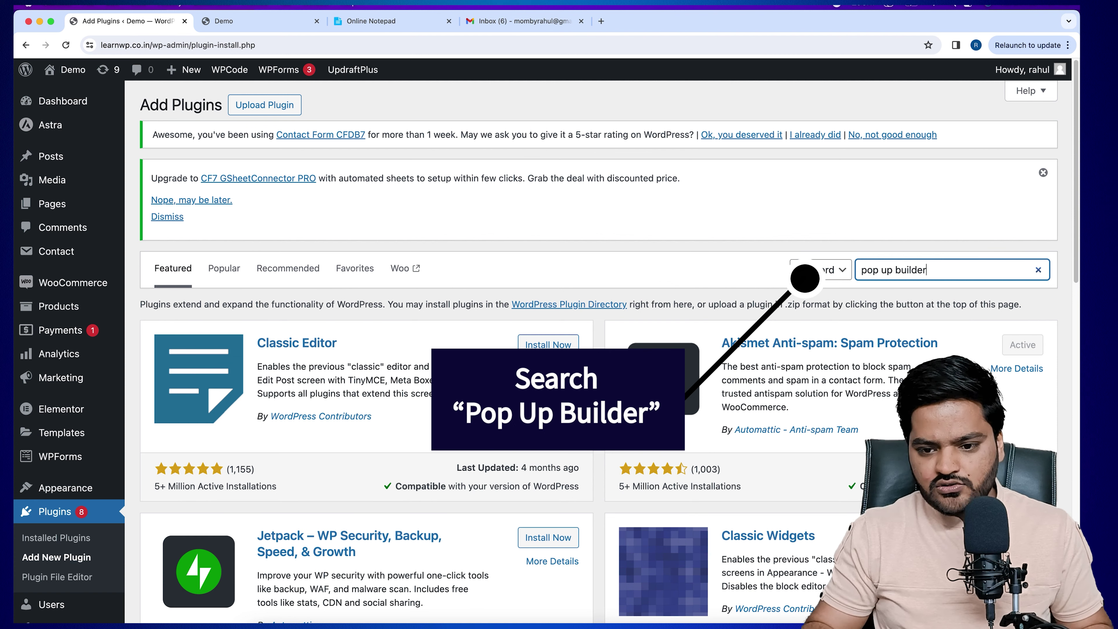
left_click(1042, 172)
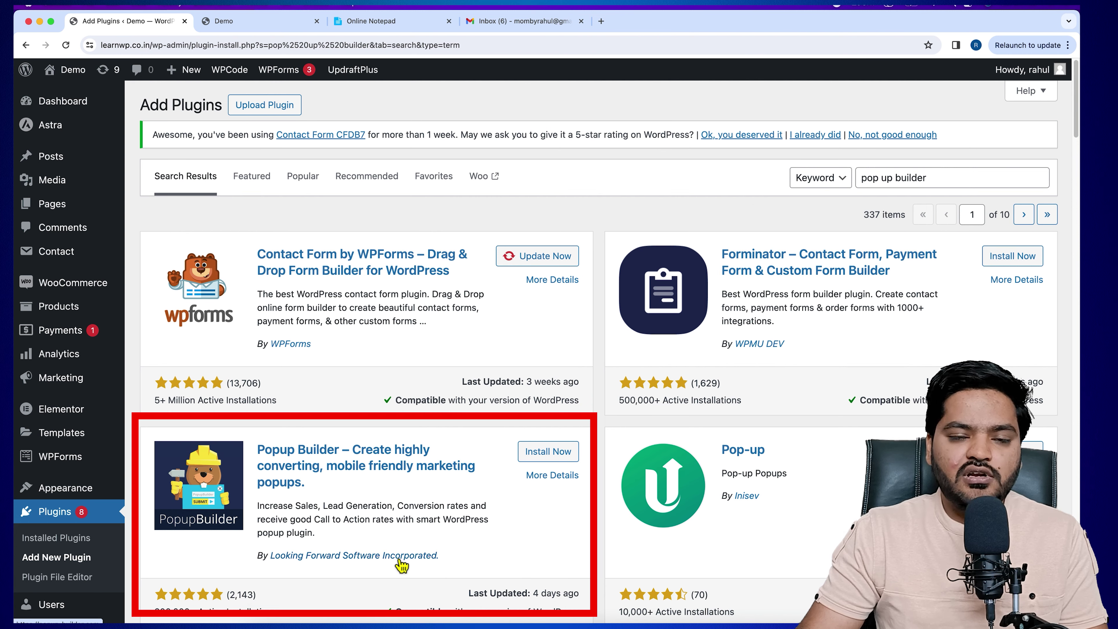
- Install and activate the Popup Builder plugin
left_click(548, 451)
scroll(511, 476, "down", 1)
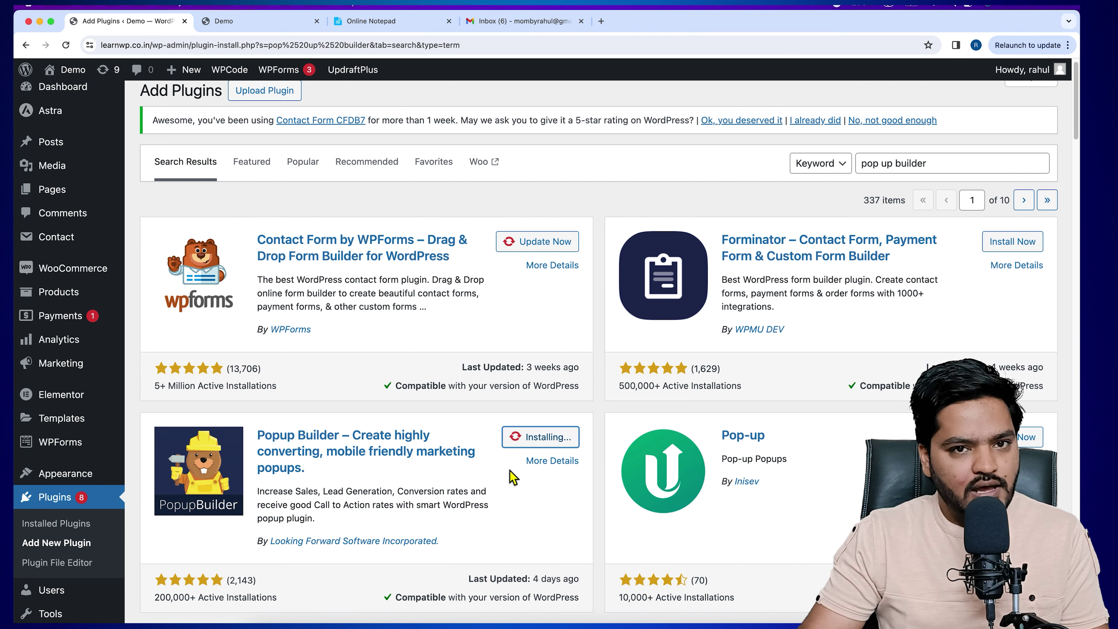
left_click(550, 449)
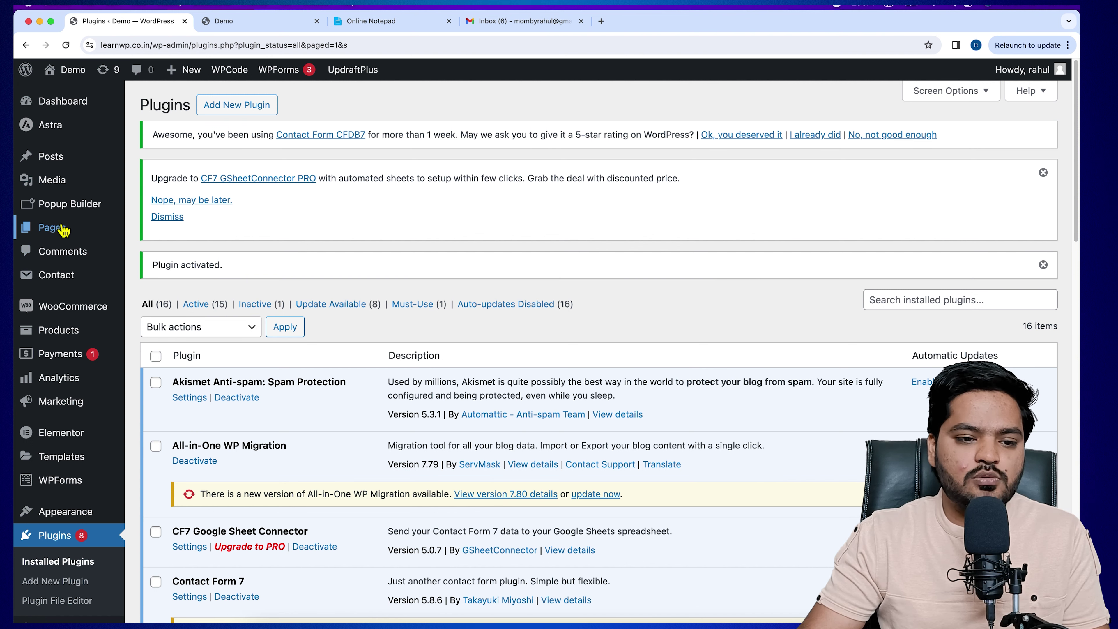
- Open the Popup Builder popup list and close the Need some help? notice
mouse_move(77, 215)
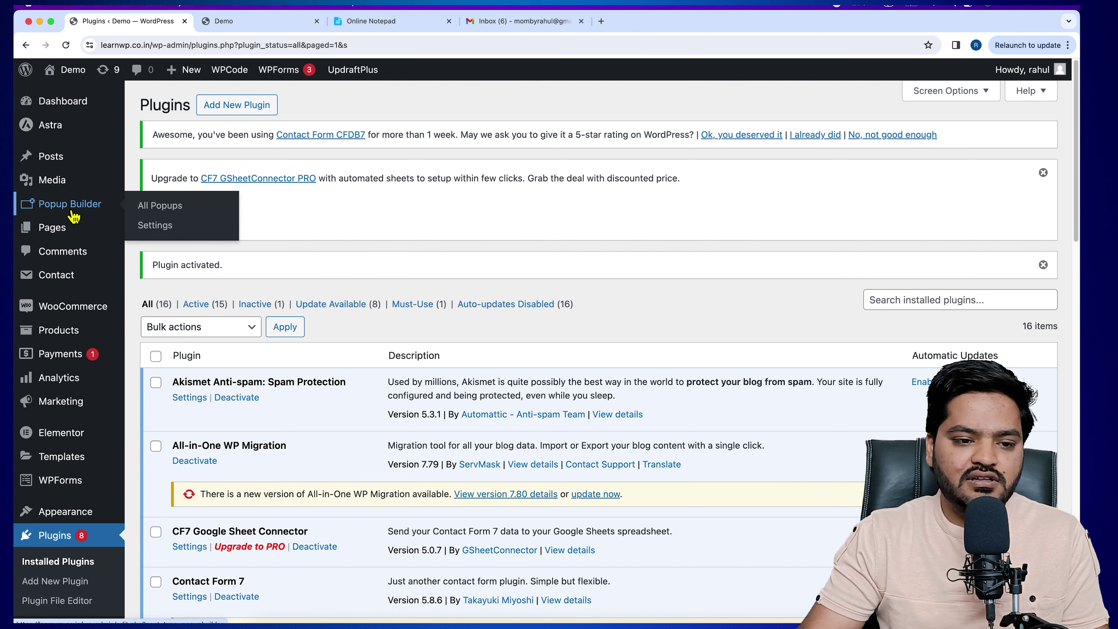
left_click(79, 212)
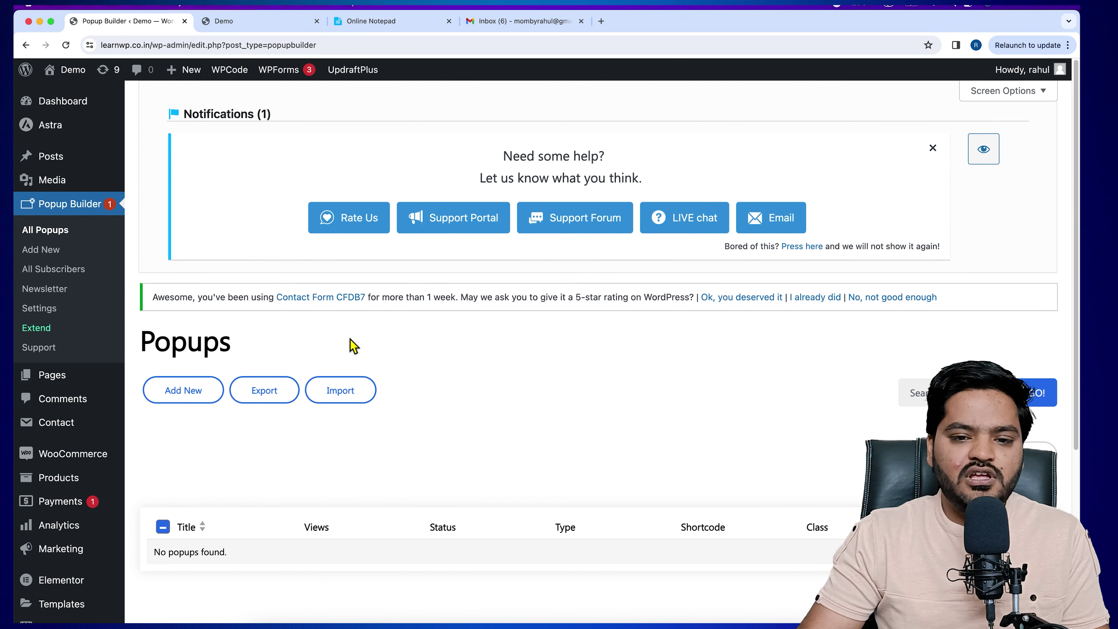
left_click(936, 150)
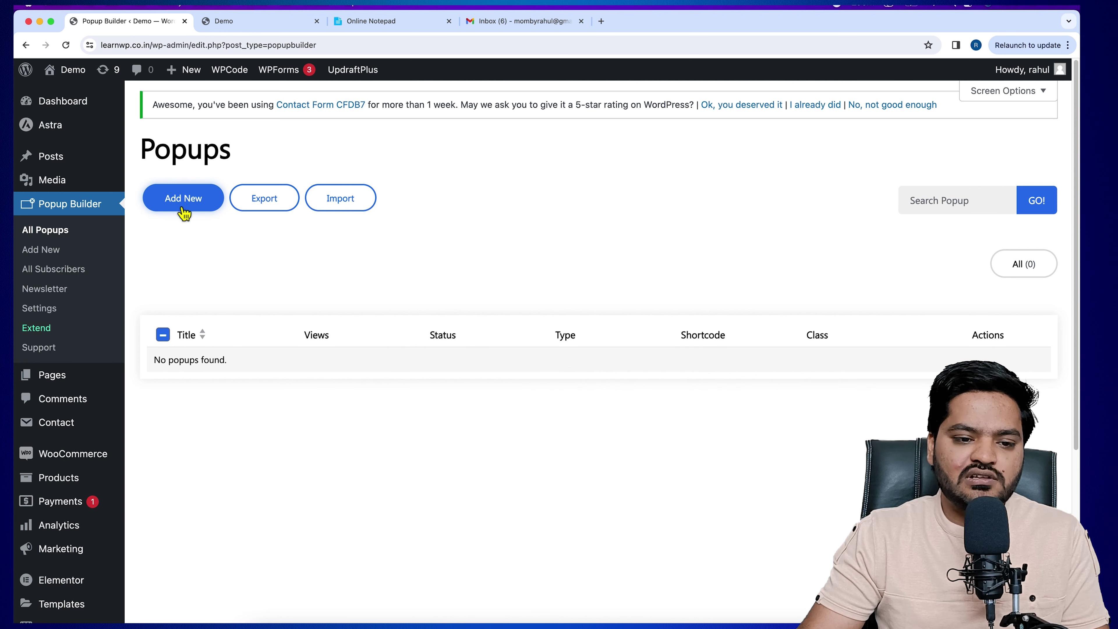
- Start a new popup and look over the Image, HTML, Facebook and Subscription types
left_click(190, 210)
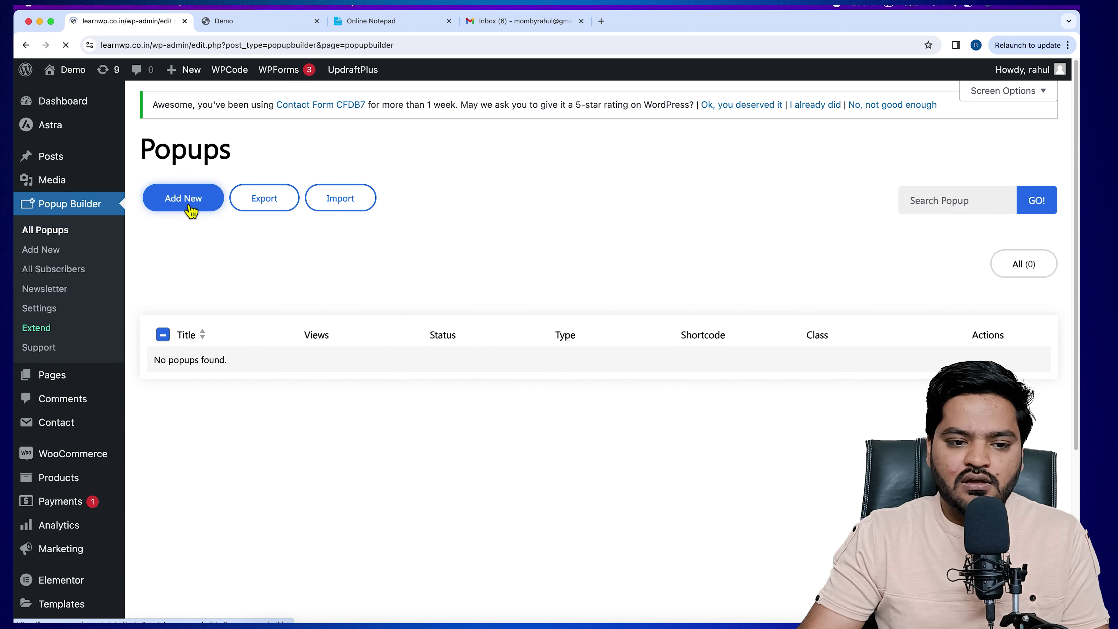
left_click_drag(167, 243, 325, 267)
left_click(310, 295)
mouse_move(282, 334)
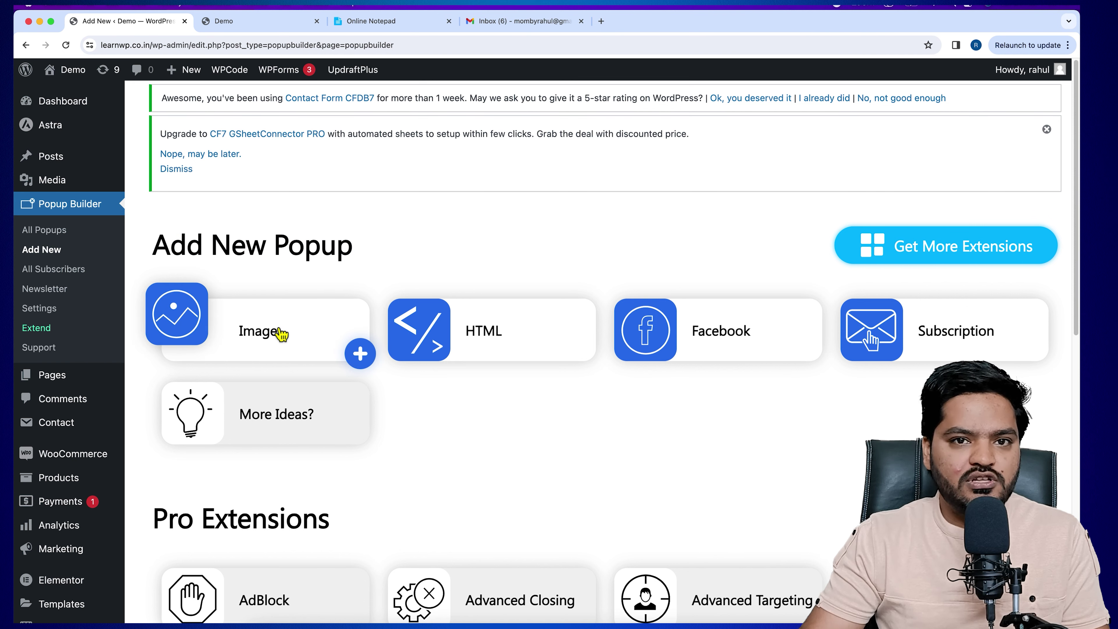
mouse_move(490, 343)
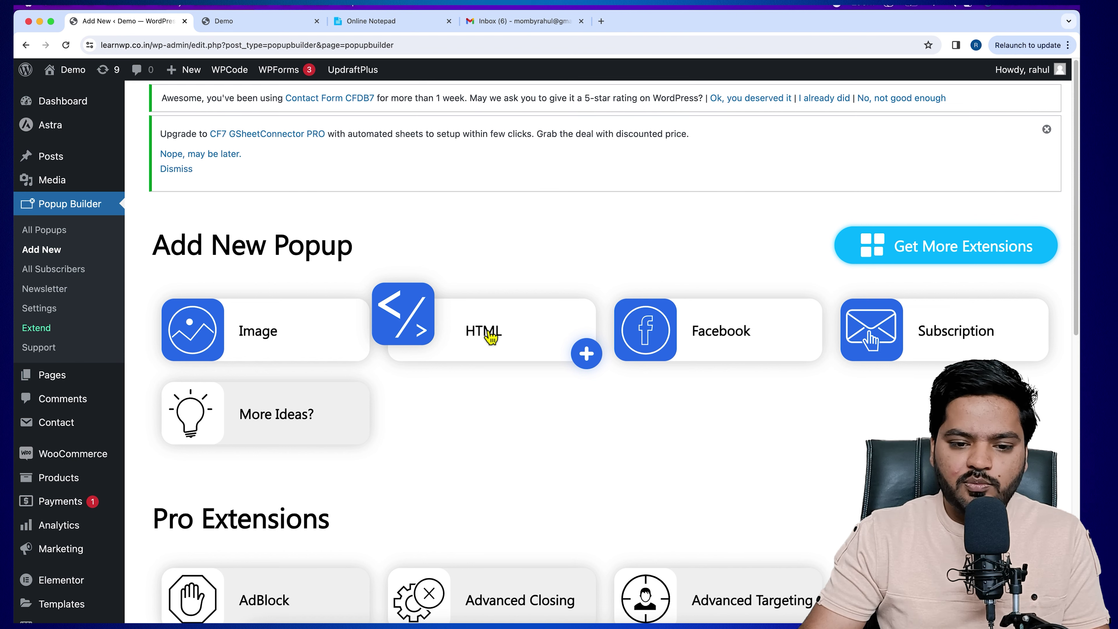
mouse_move(717, 335)
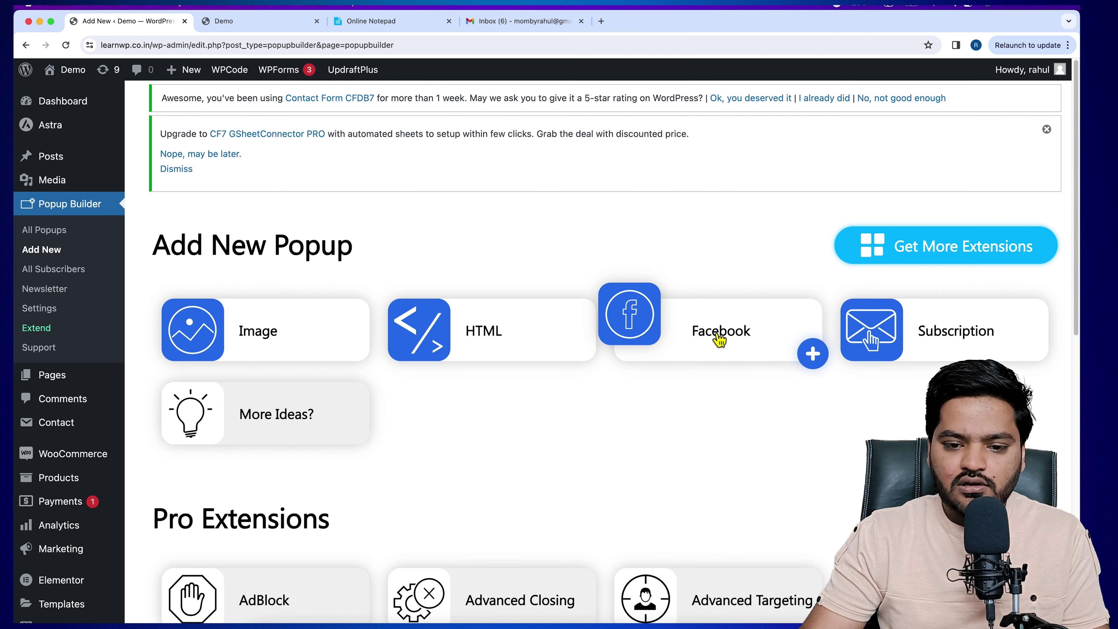
mouse_move(924, 337)
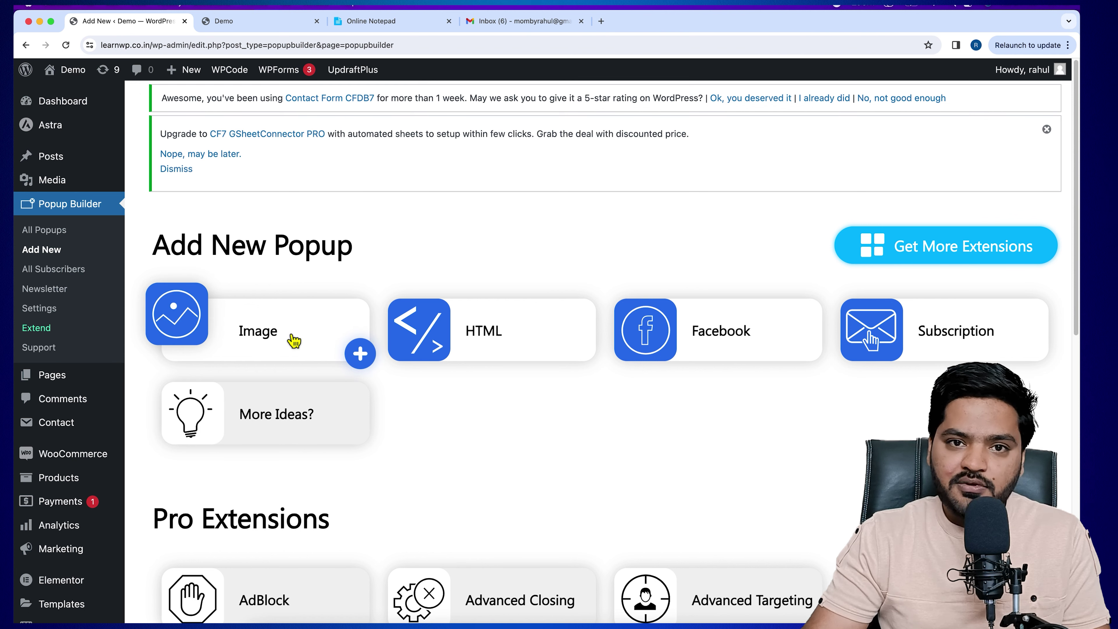
- Create an Image popup titled 'Image pop up' and dismiss the upgrade notice
left_click(294, 341)
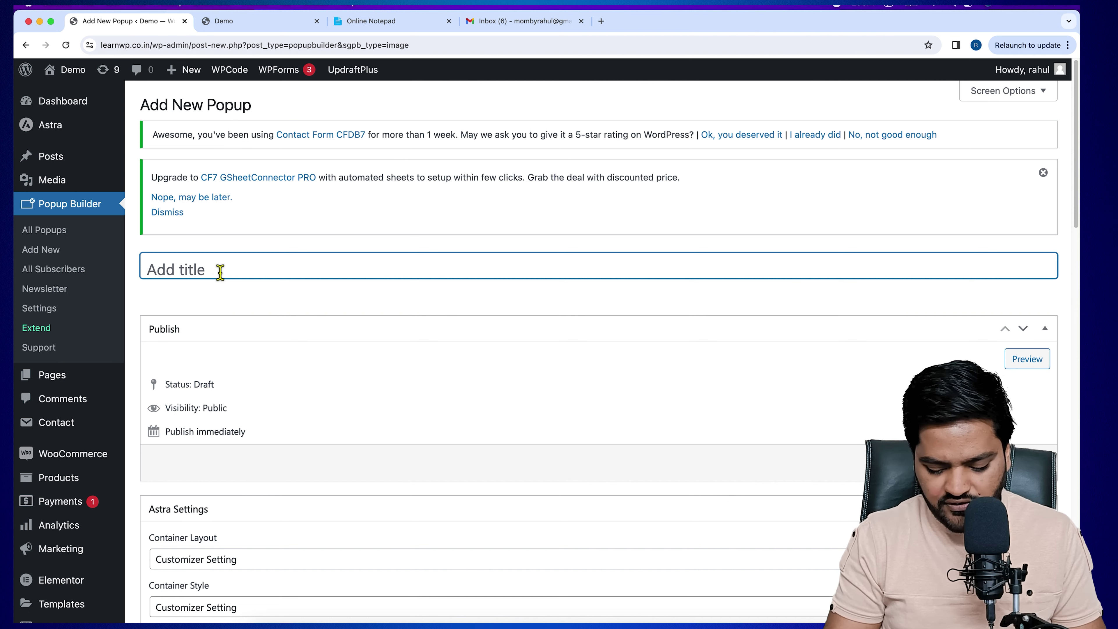
type("Image pop up")
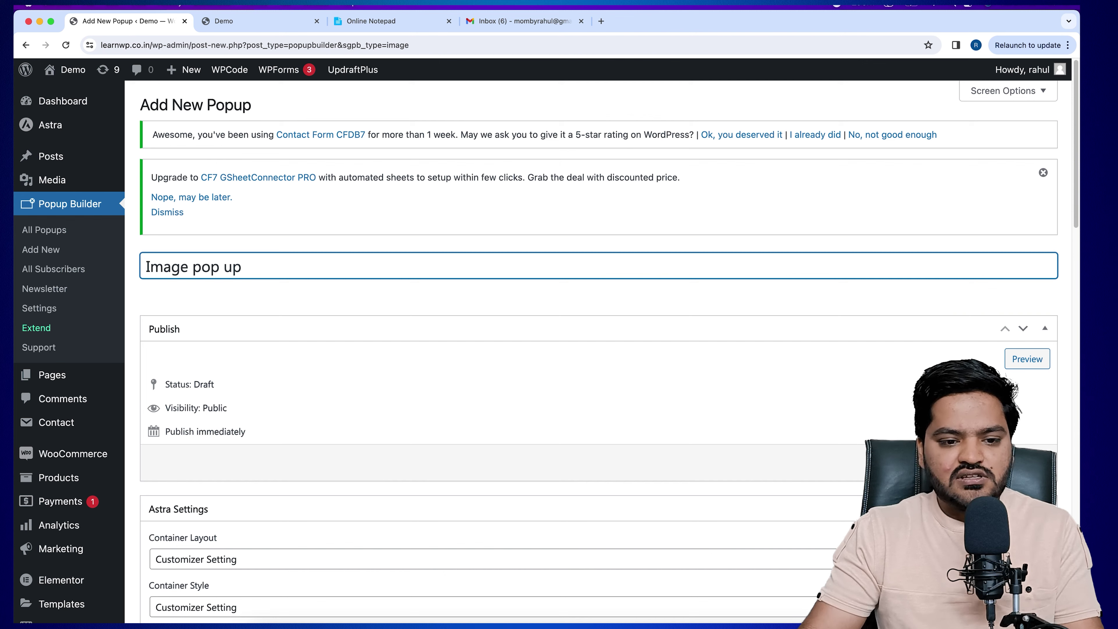
left_click(1044, 173)
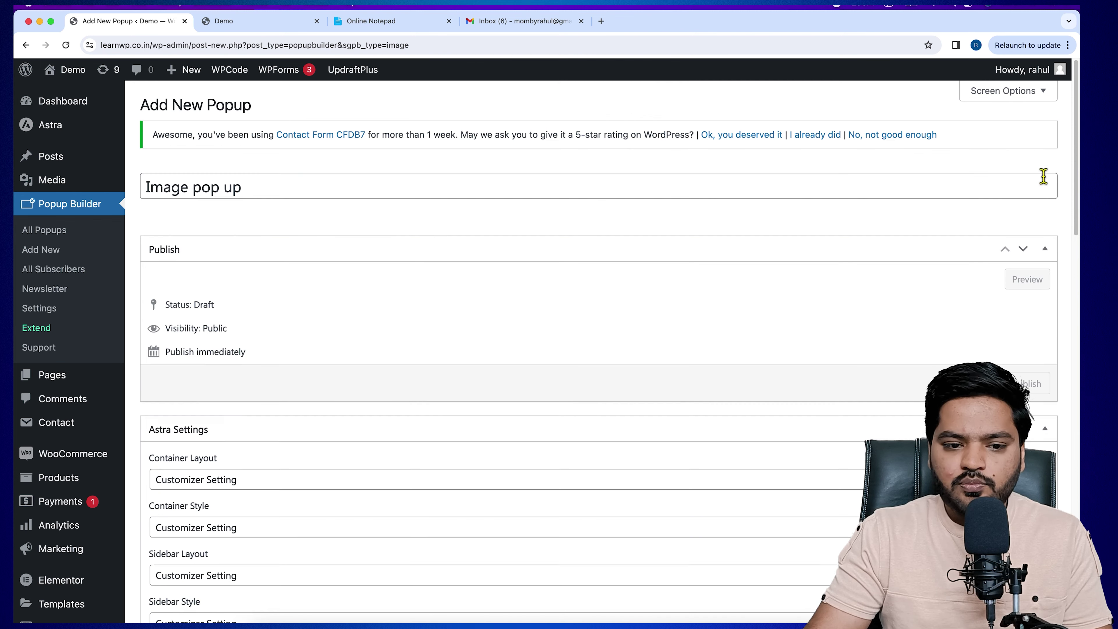
scroll(387, 328, "down", 10)
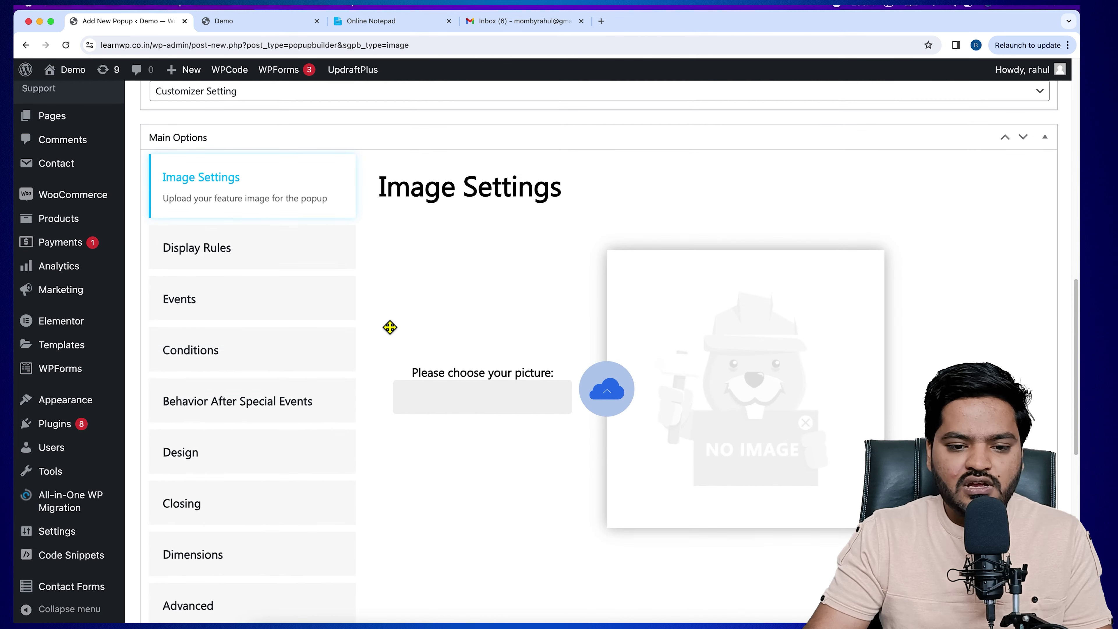
scroll(387, 229, "up", 1)
left_click_drag(381, 210, 584, 214)
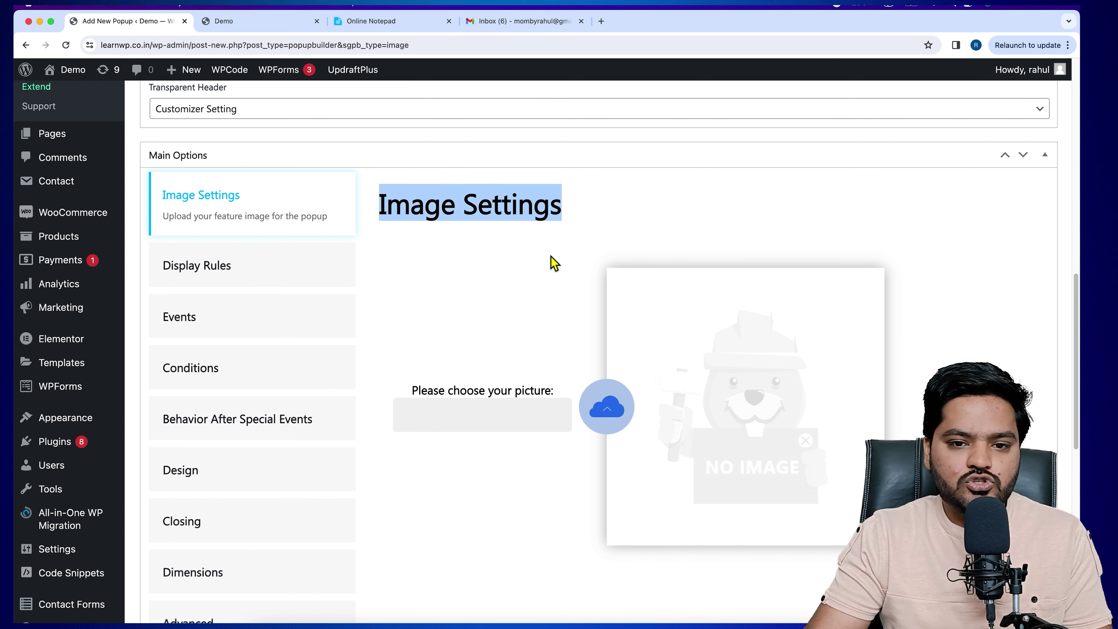
left_click(601, 22)
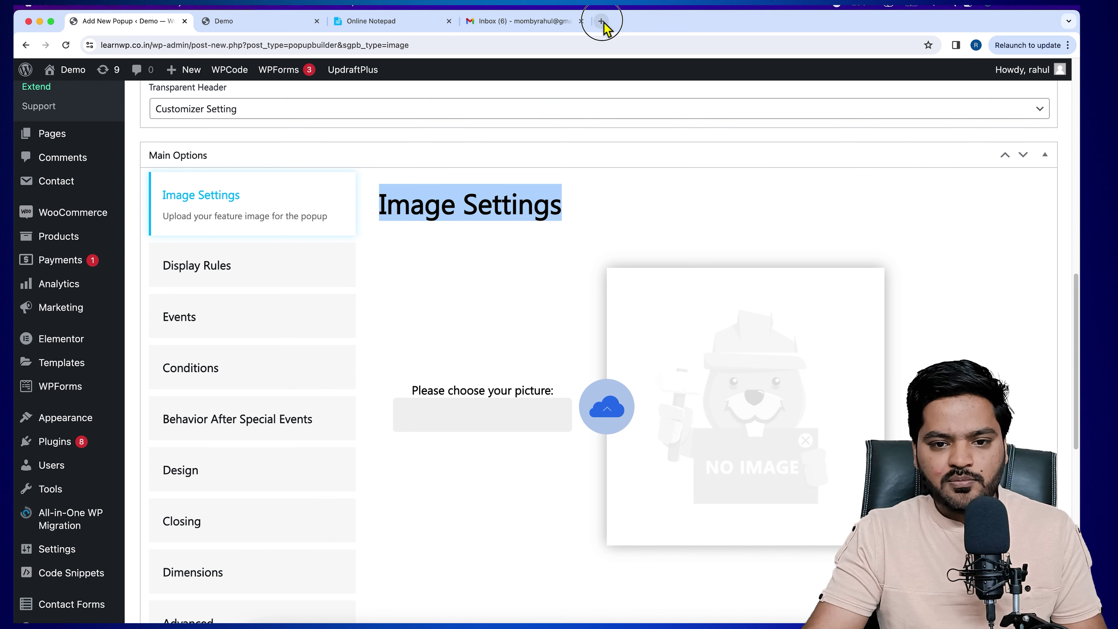
- Search Google Images for '10% discount offer image' and preview the red ORDER NOW 10% OFF graphic
type("goo")
key("Return")
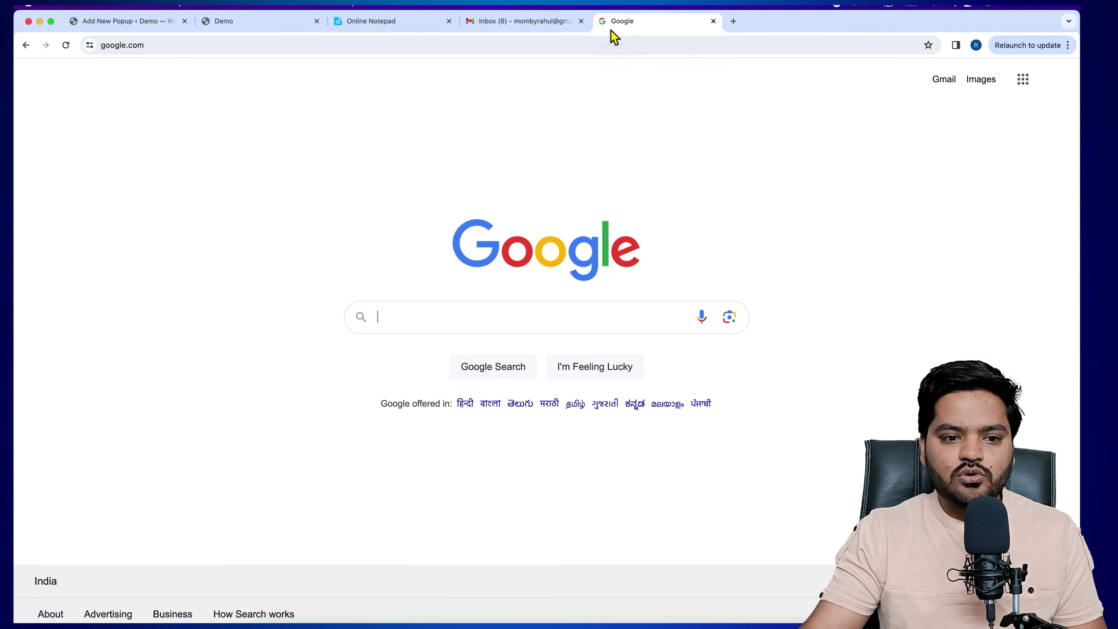
type("10% discount o")
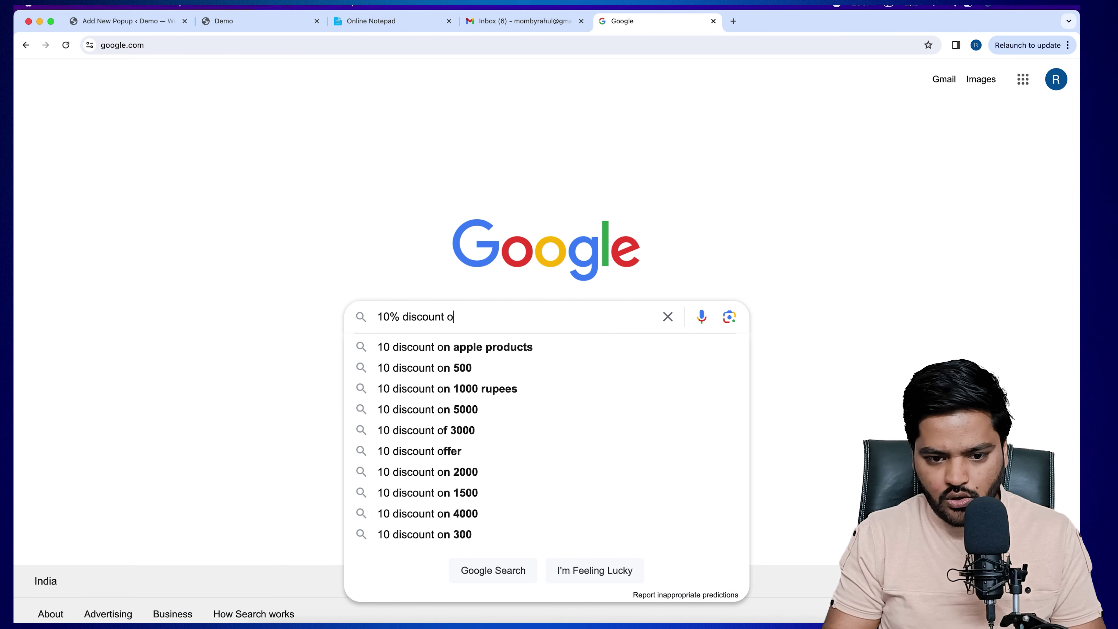
type("ffer image")
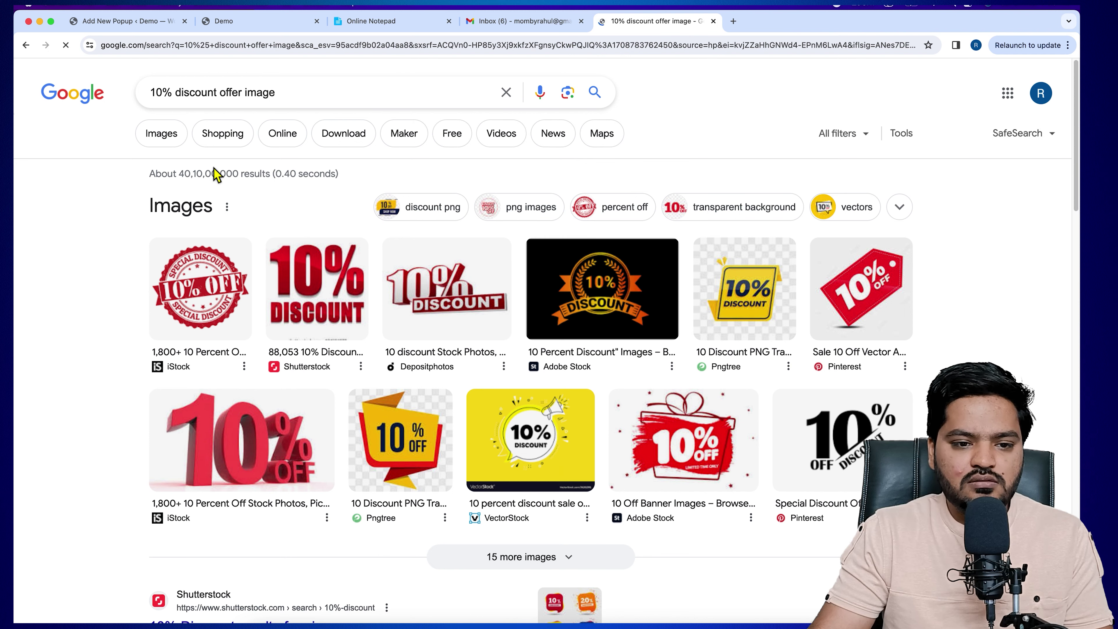
left_click(160, 145)
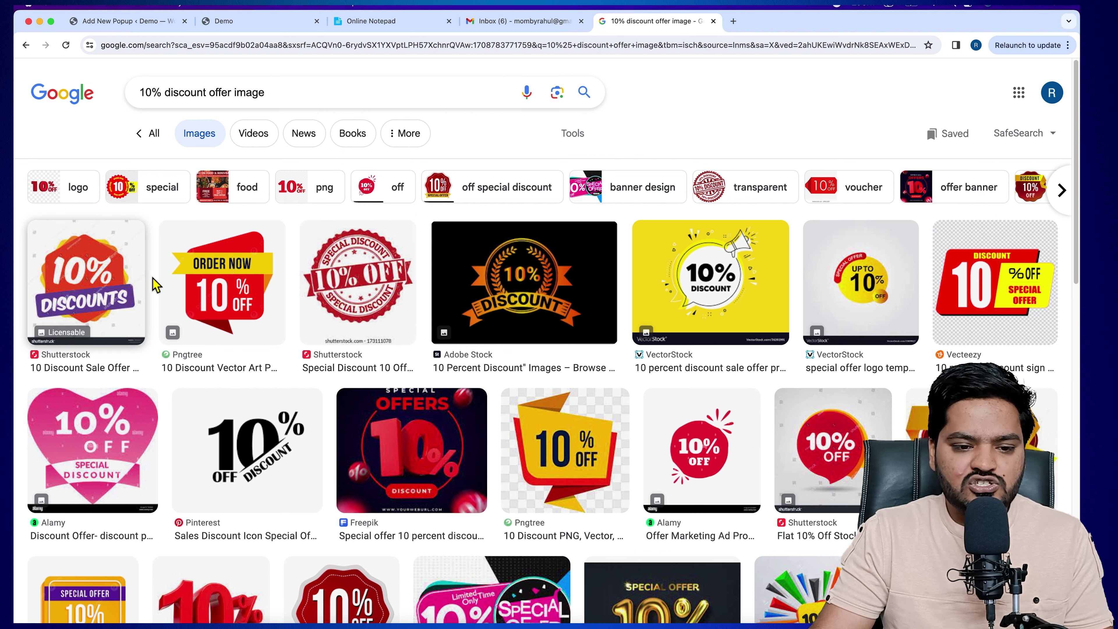
left_click(244, 286)
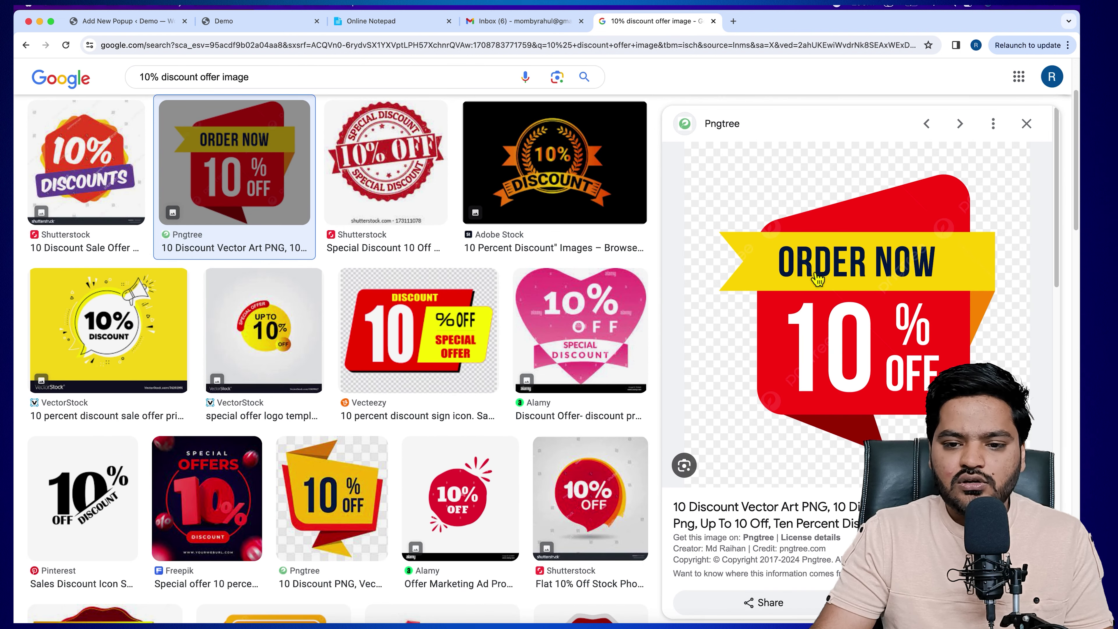
- Save the full-size ORDER NOW 10% OFF image to Downloads and close the image tabs
right_click(850, 270)
left_click(878, 368)
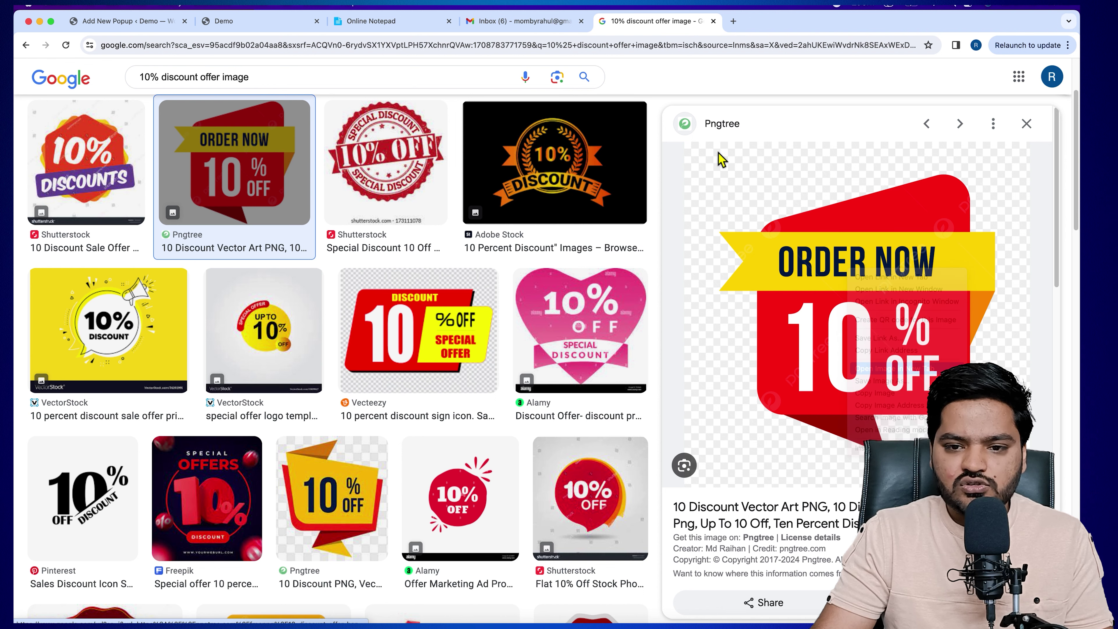
left_click(779, 20)
right_click(585, 242)
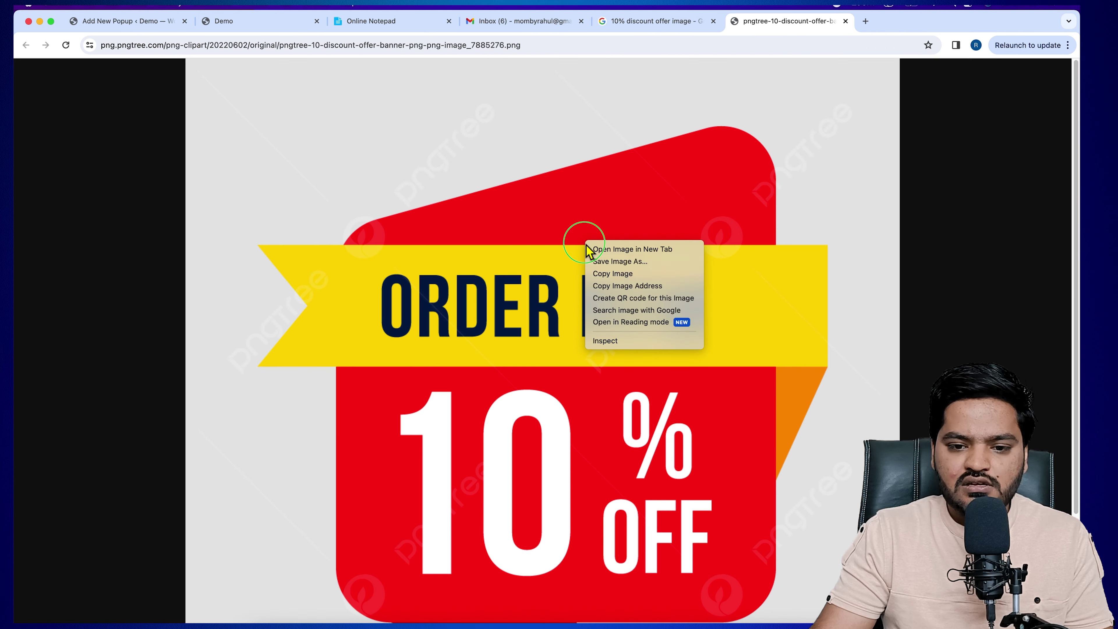
left_click(634, 274)
key("super+s")
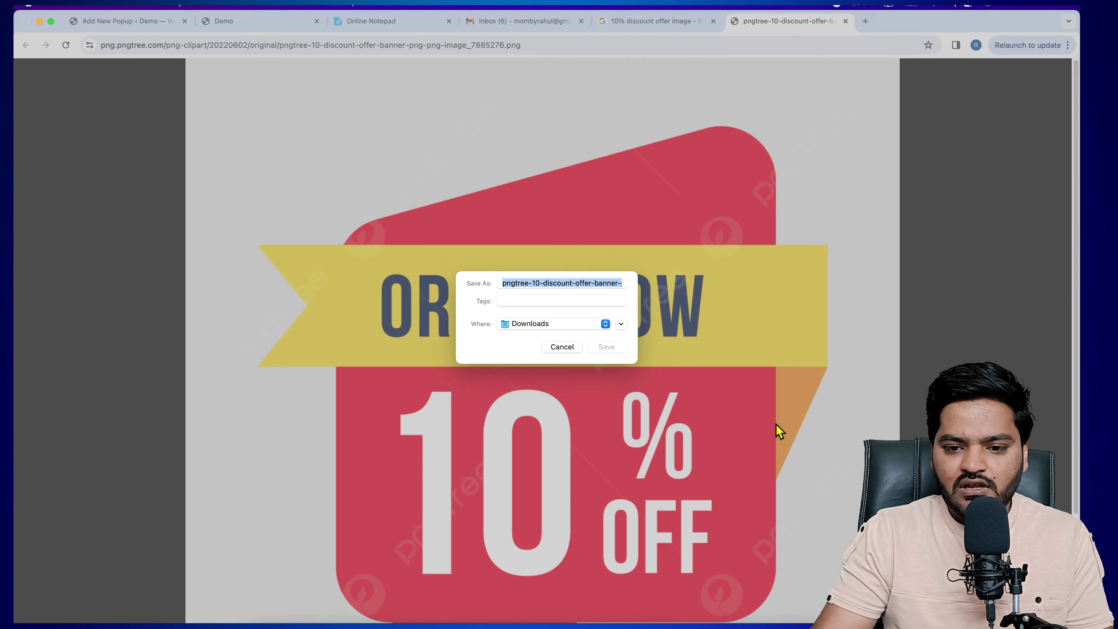
left_click(617, 354)
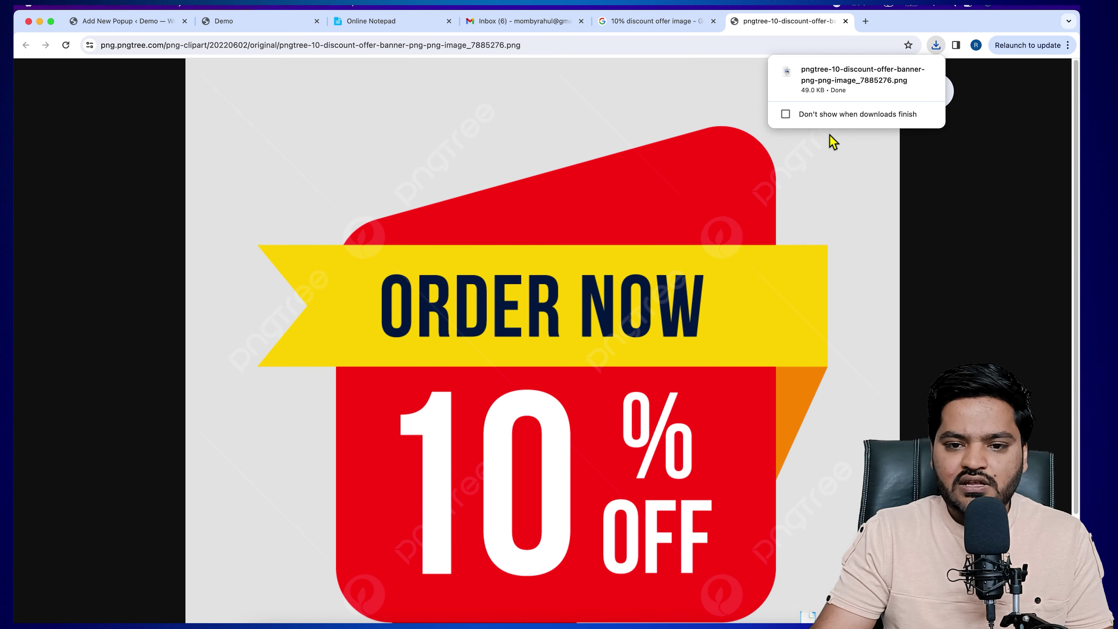
left_click(846, 22)
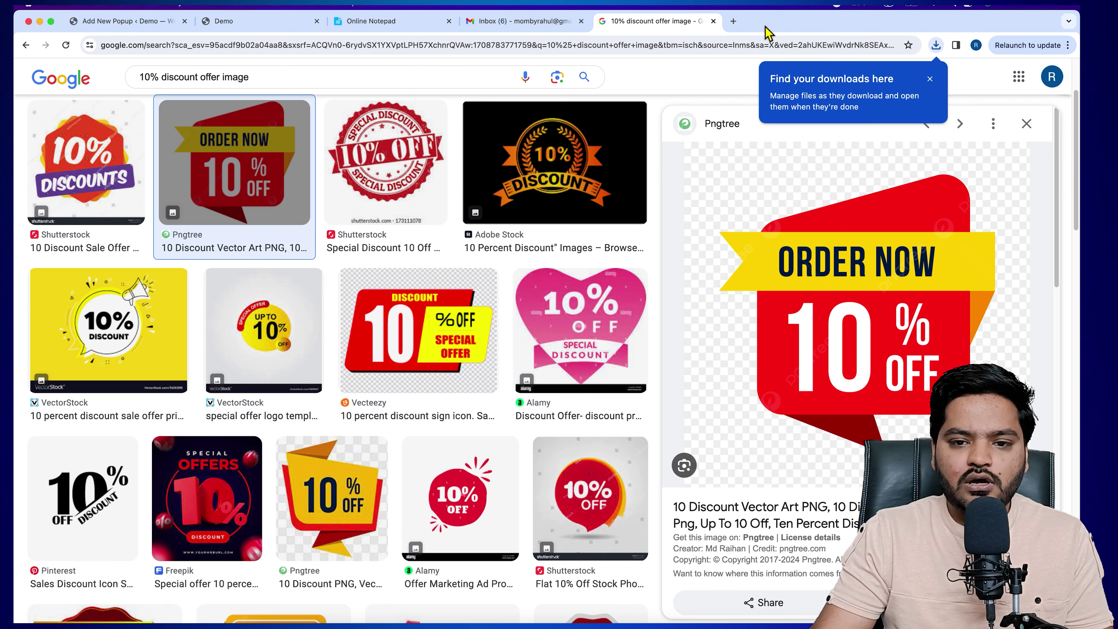
left_click(712, 21)
left_click(124, 22)
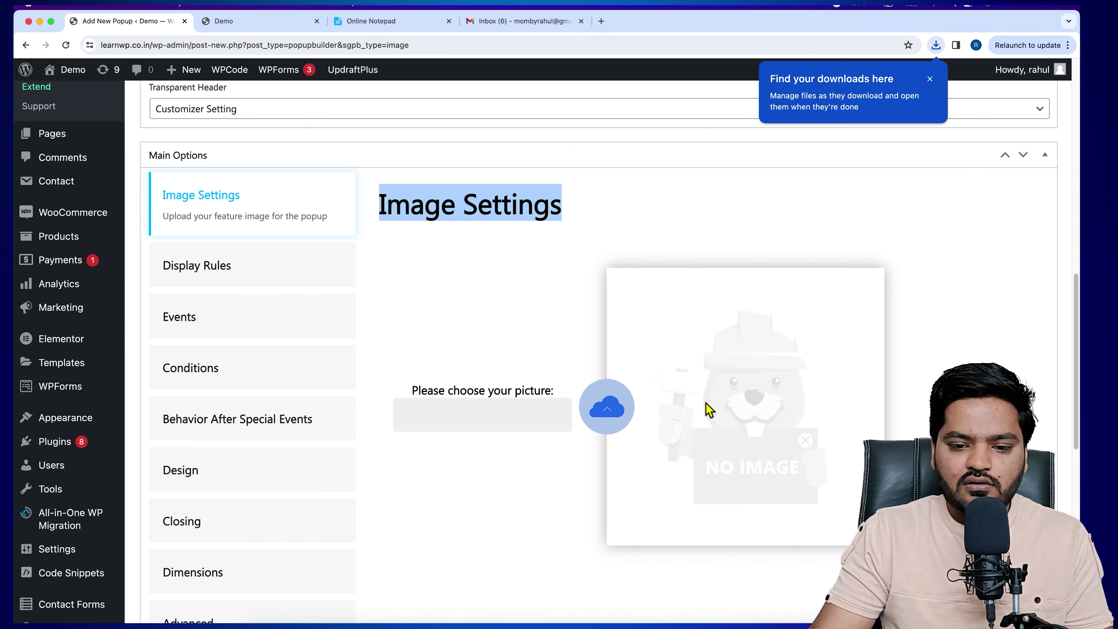
- Upload the downloaded 10% OFF PNG to the Media Library and use it as the popup image
left_click(693, 411)
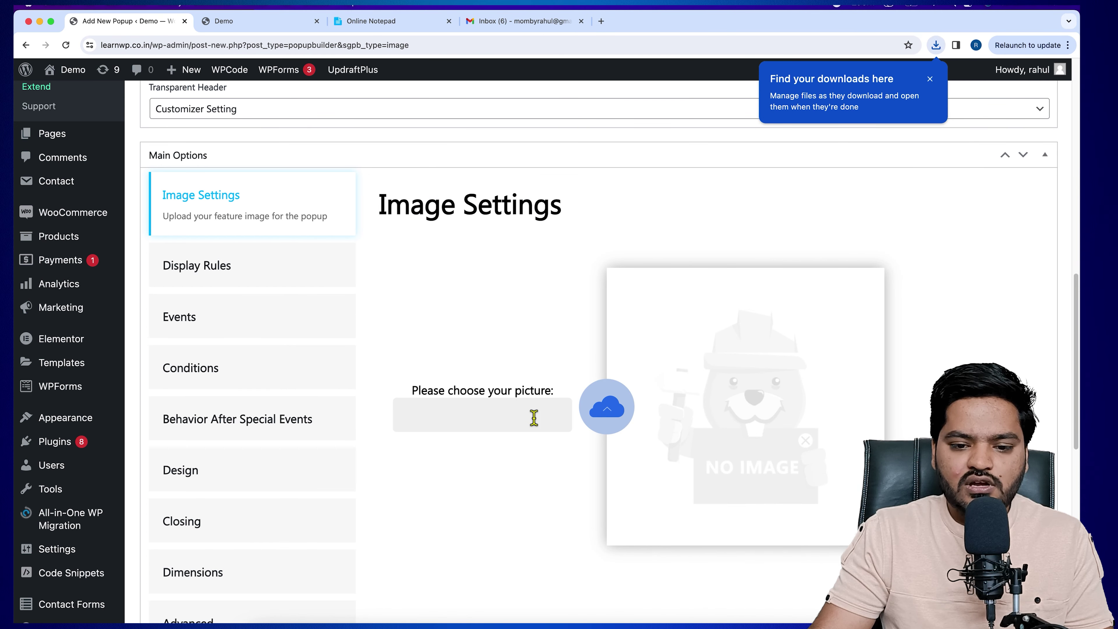
left_click(609, 407)
left_click(85, 136)
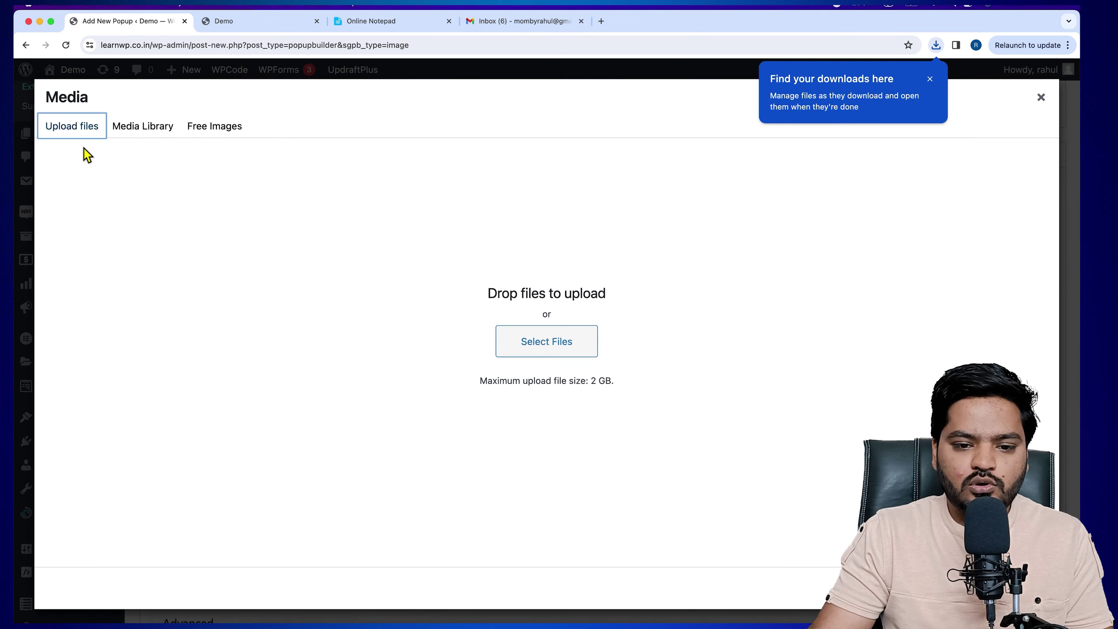
left_click(420, 382)
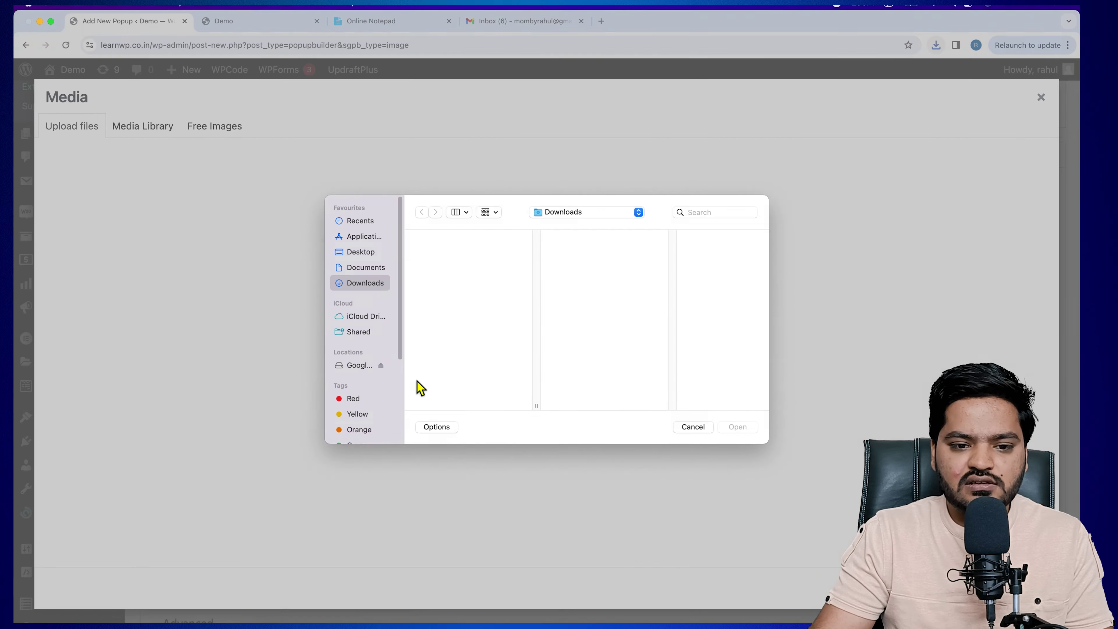
left_click(470, 268)
left_click(743, 427)
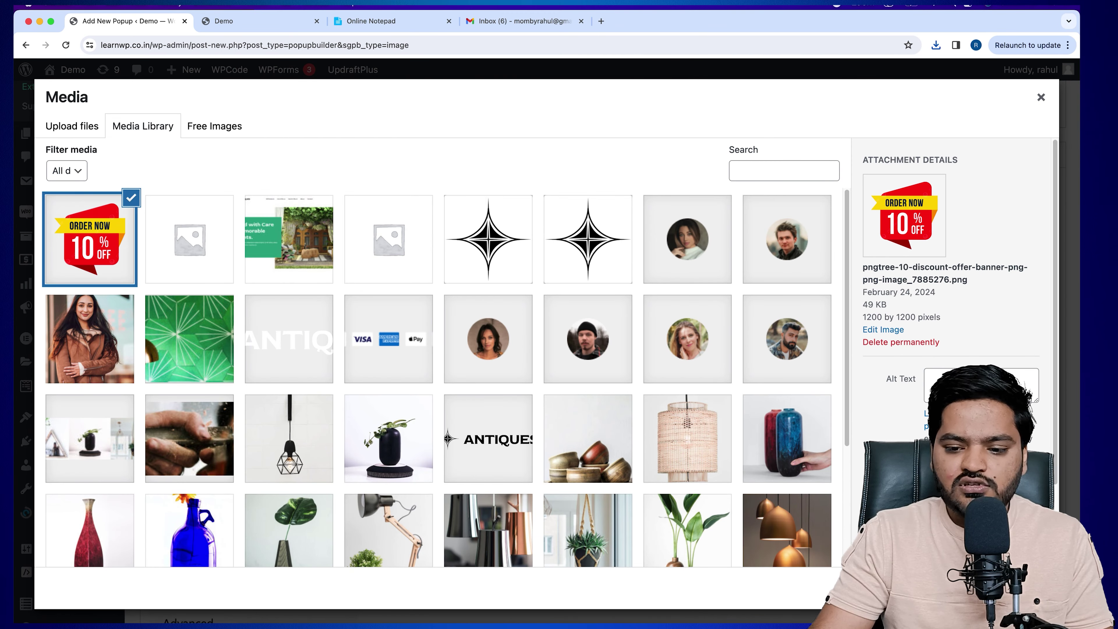
left_click(1016, 587)
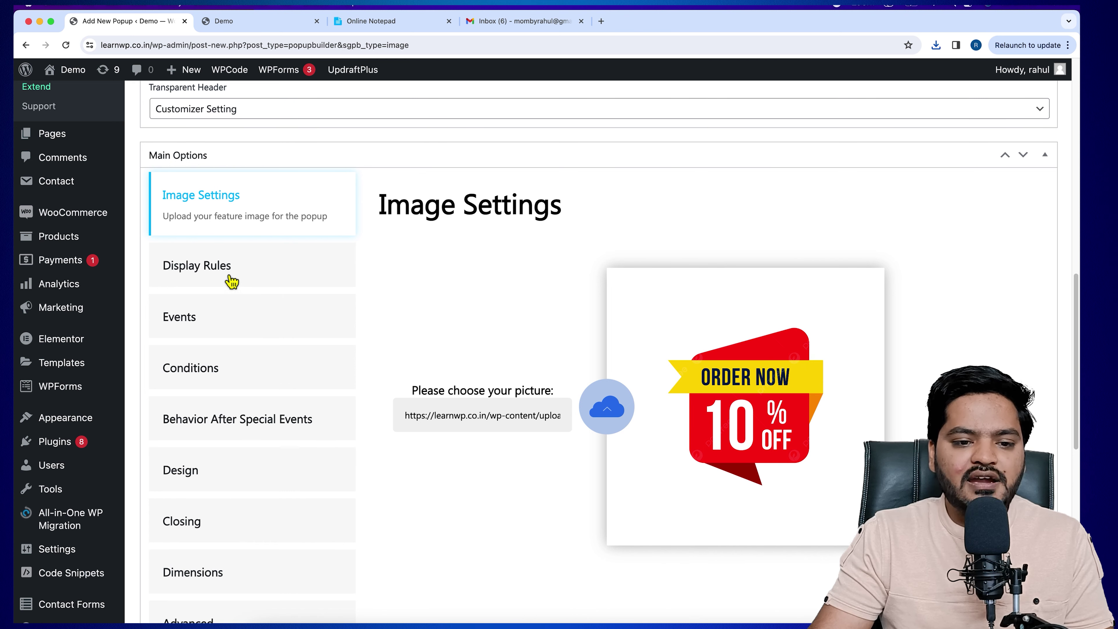
- Review the Display Rules choices and keep the rule set to Everywhere
left_click(218, 266)
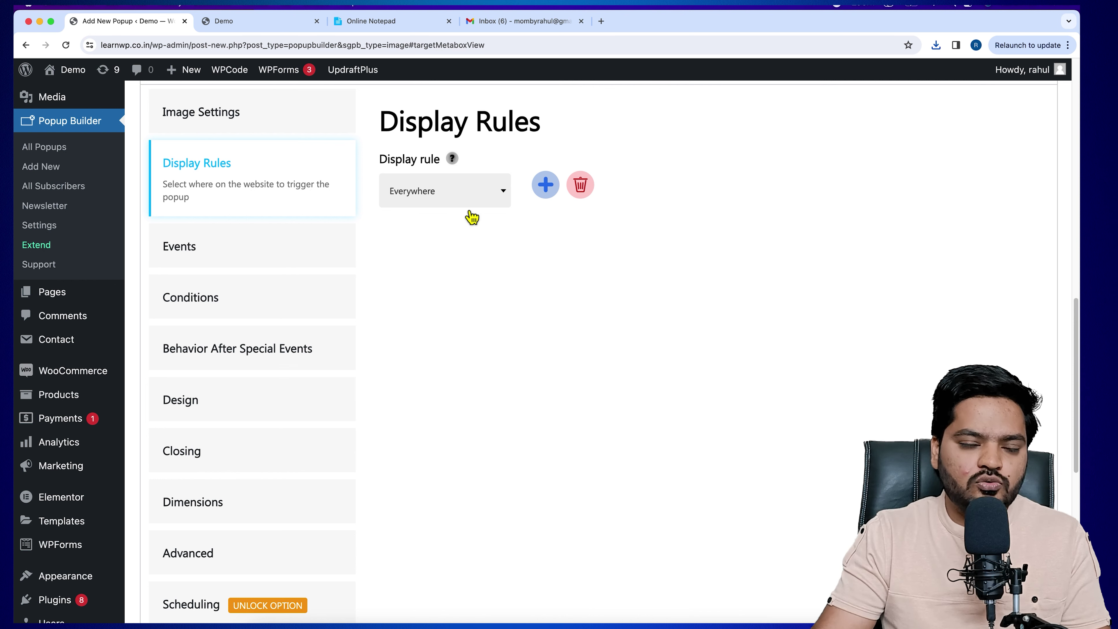
left_click(481, 201)
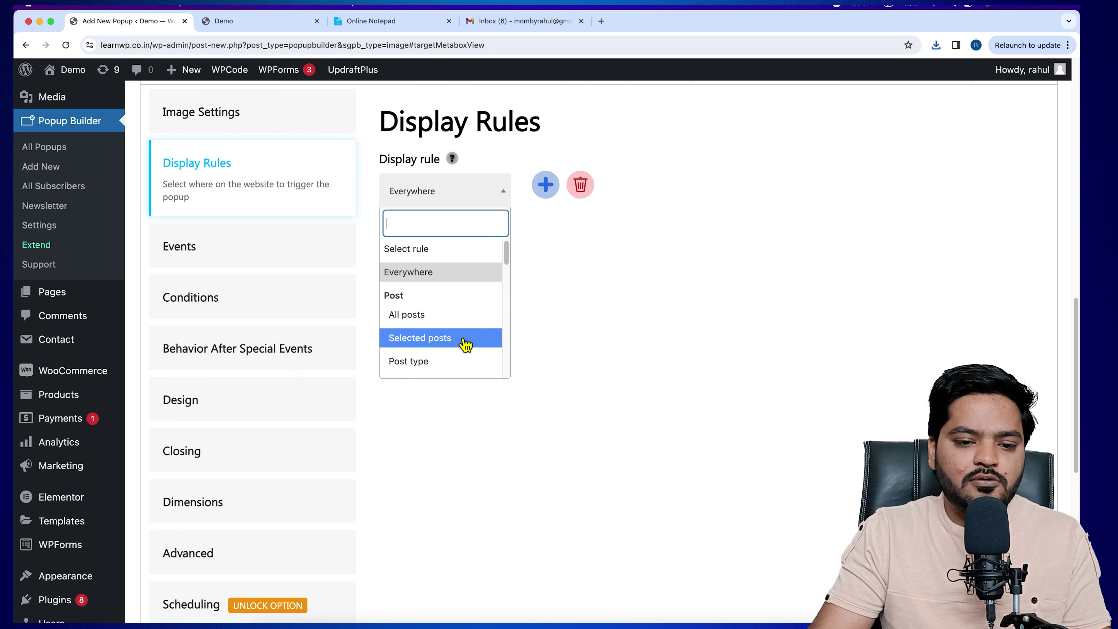
scroll(466, 346, "down", 4)
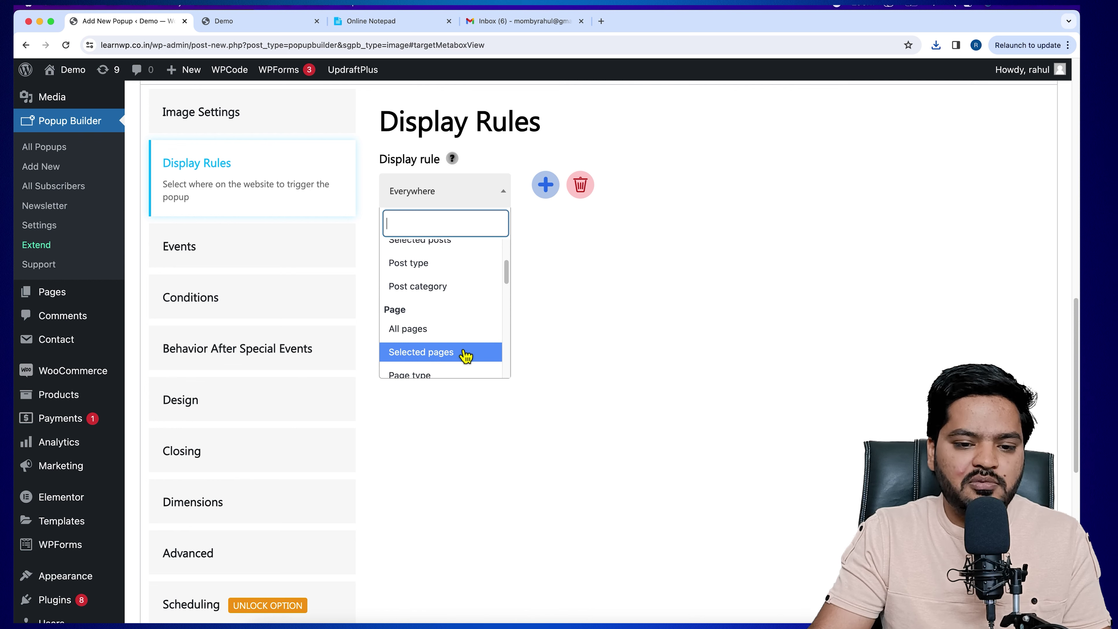
scroll(465, 354, "down", 2)
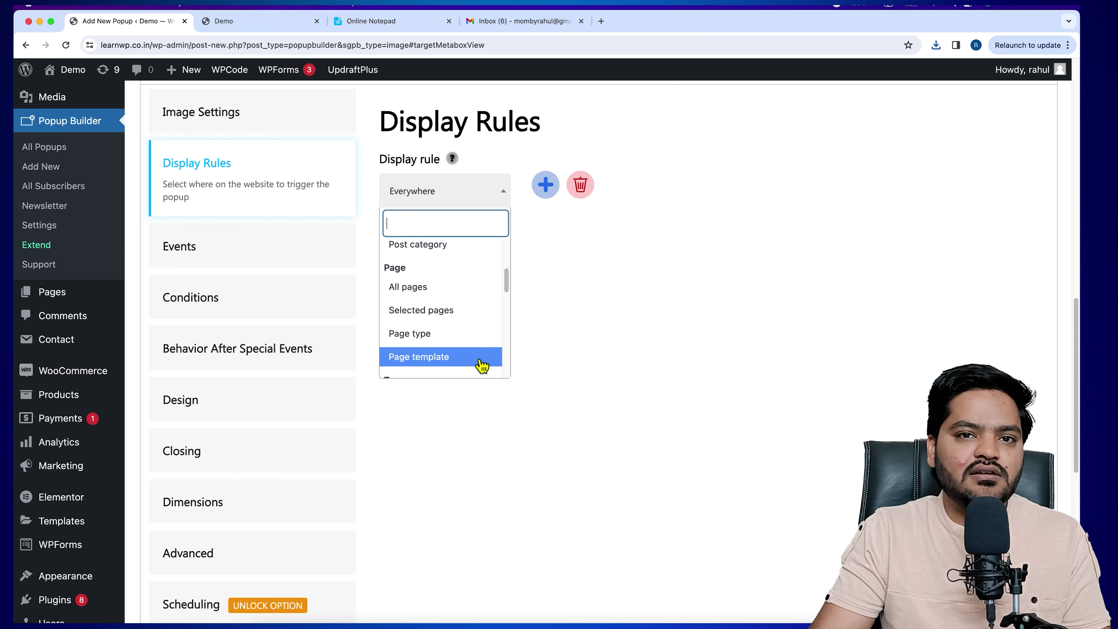
left_click(579, 342)
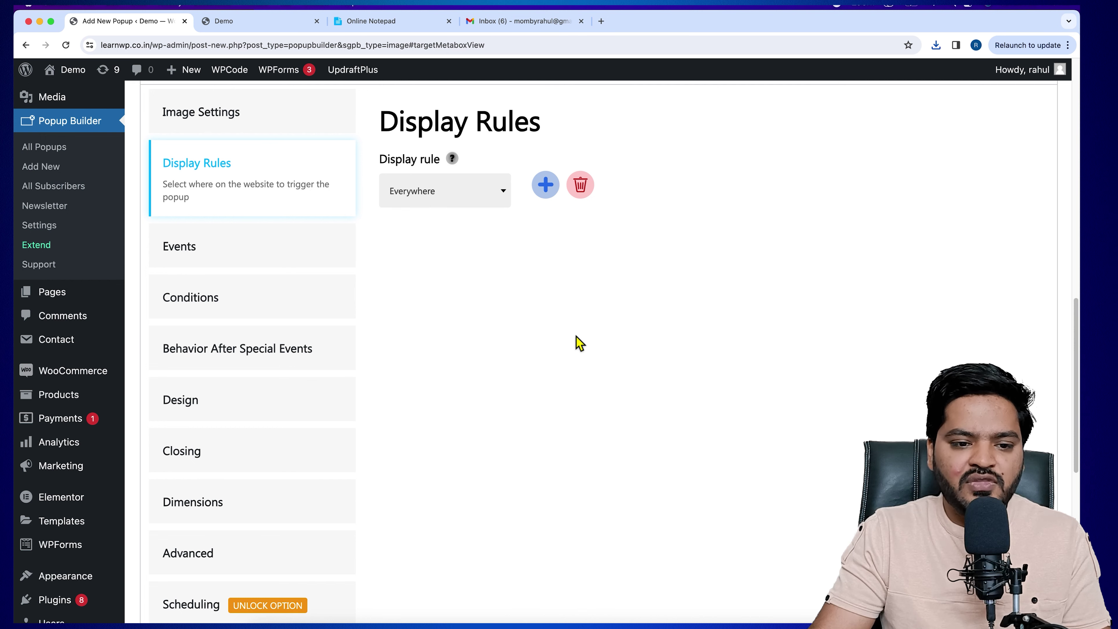
- Review the Events trigger choices and keep the popup opening On load
left_click(252, 253)
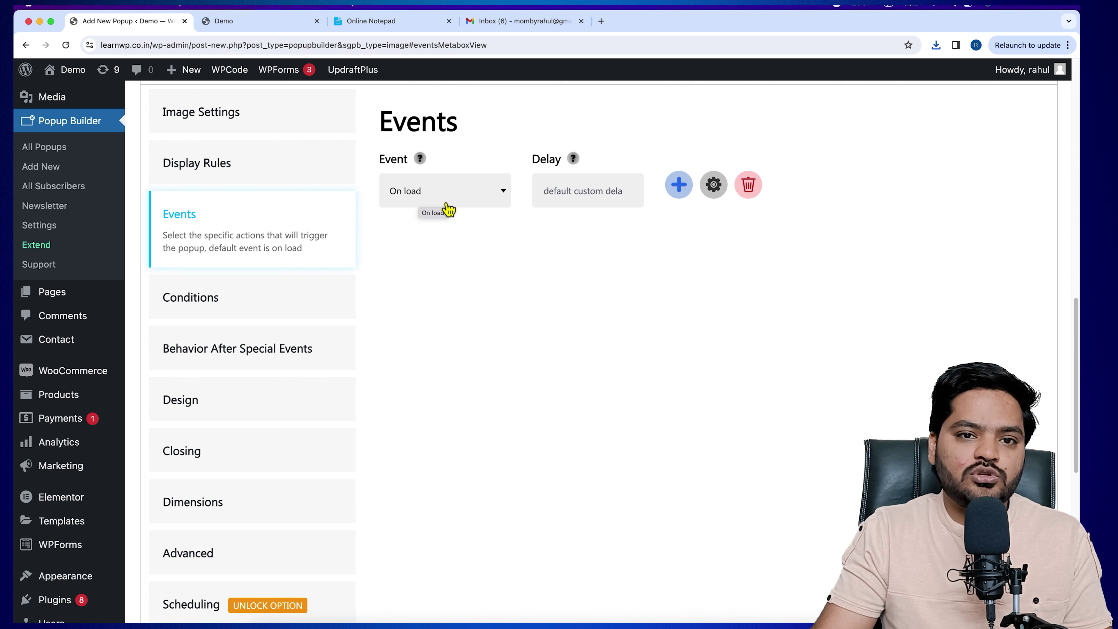
left_click(484, 200)
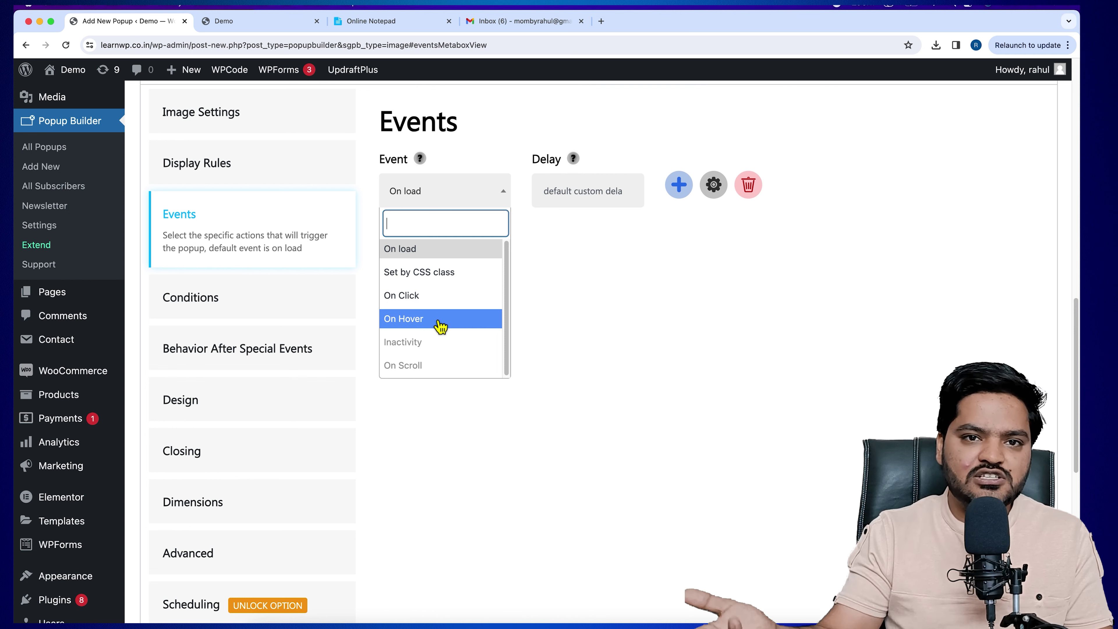
left_click(544, 356)
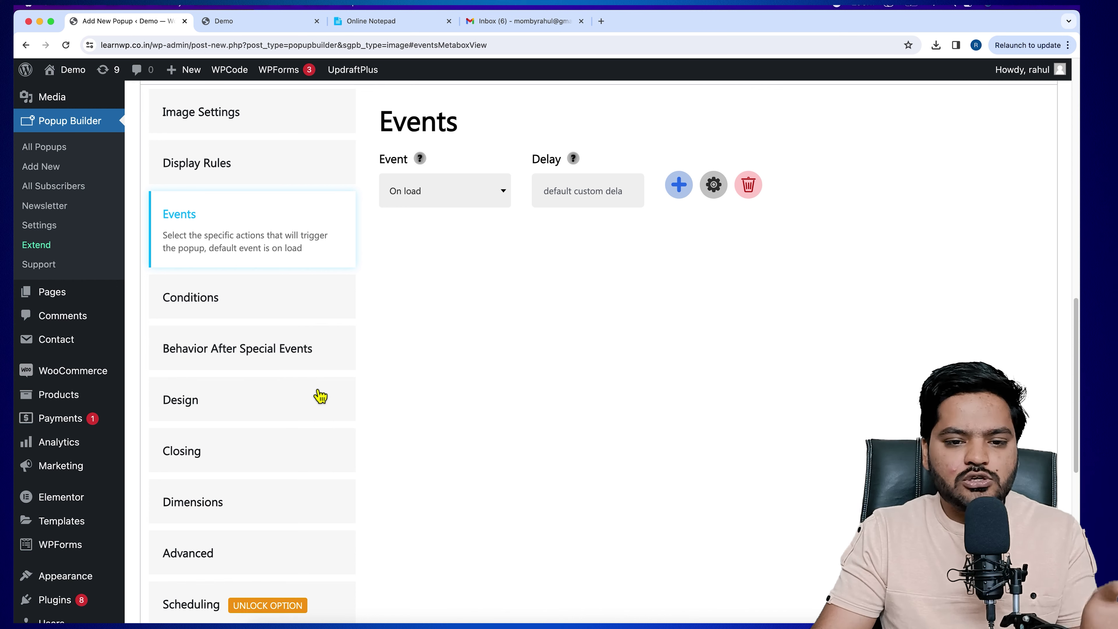
scroll(458, 371, "up", 15)
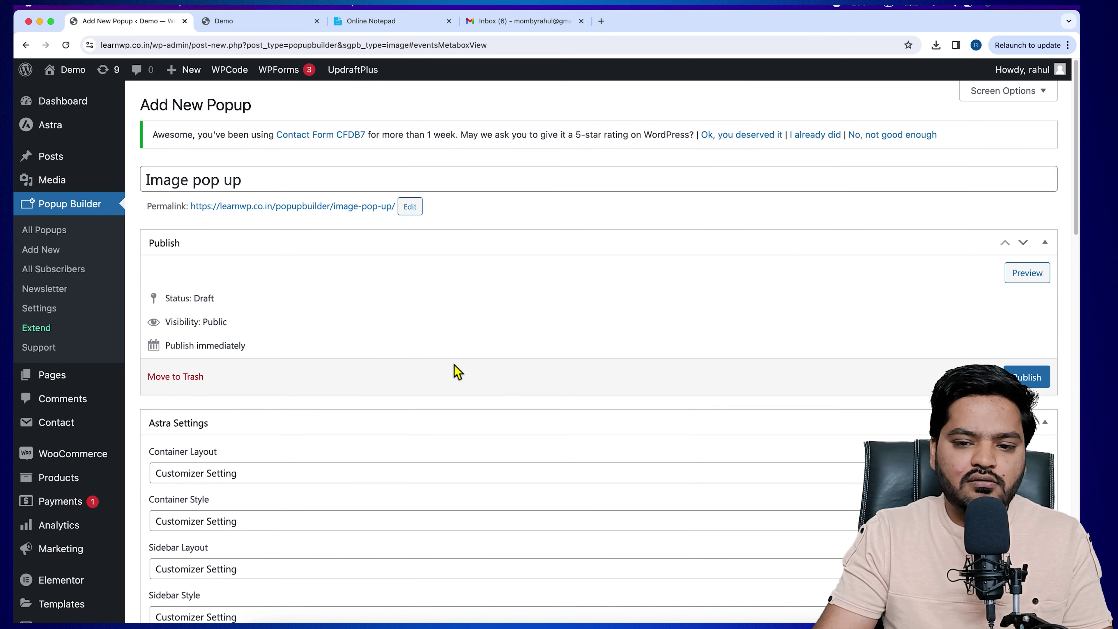
- Publish the popup, then reload the Demo homepage and close the ORDER NOW 10% OFF popup
left_click(1025, 377)
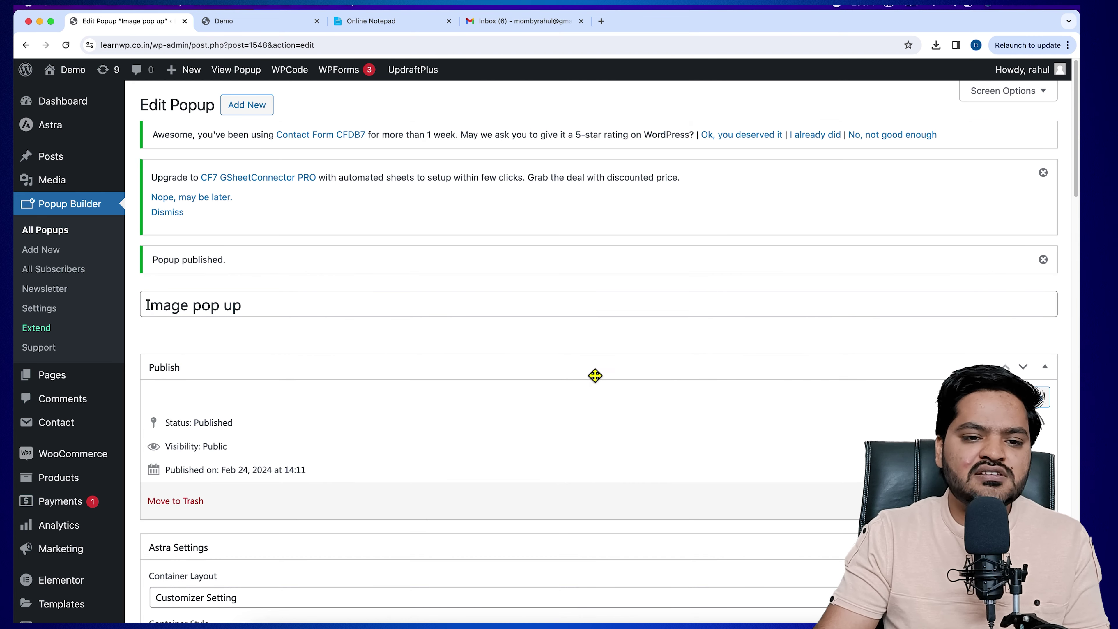
left_click(264, 22)
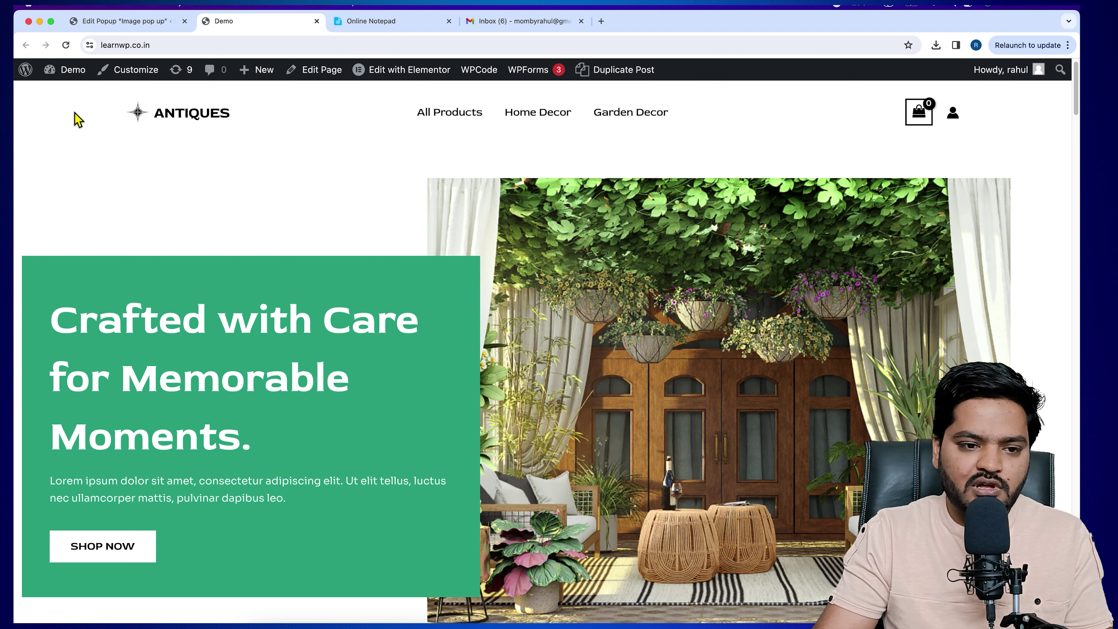
left_click(66, 45)
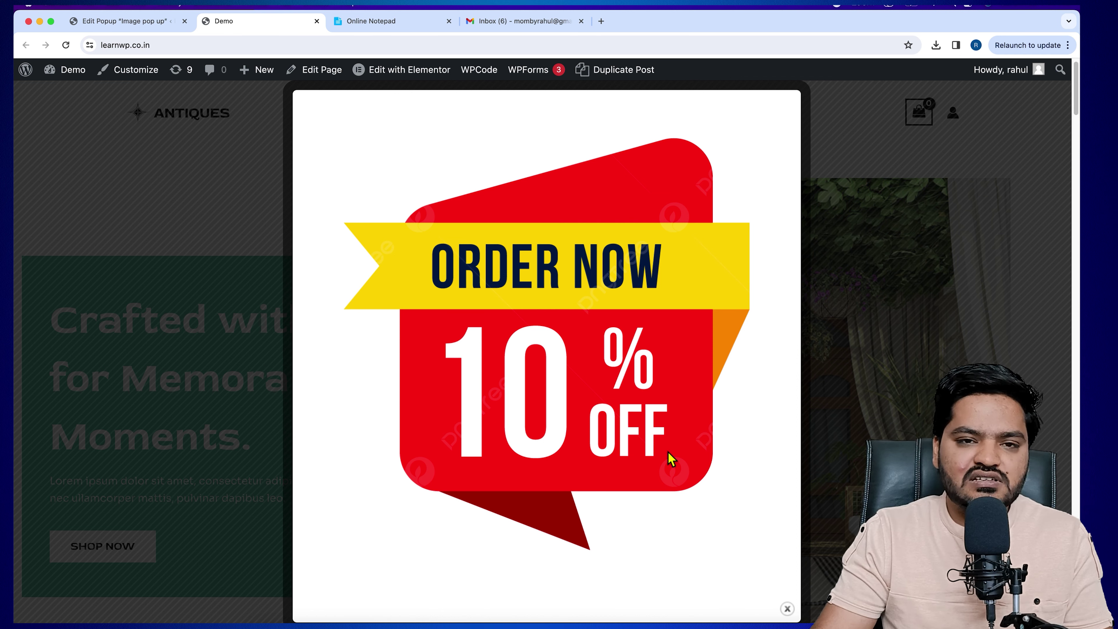
left_click(232, 366)
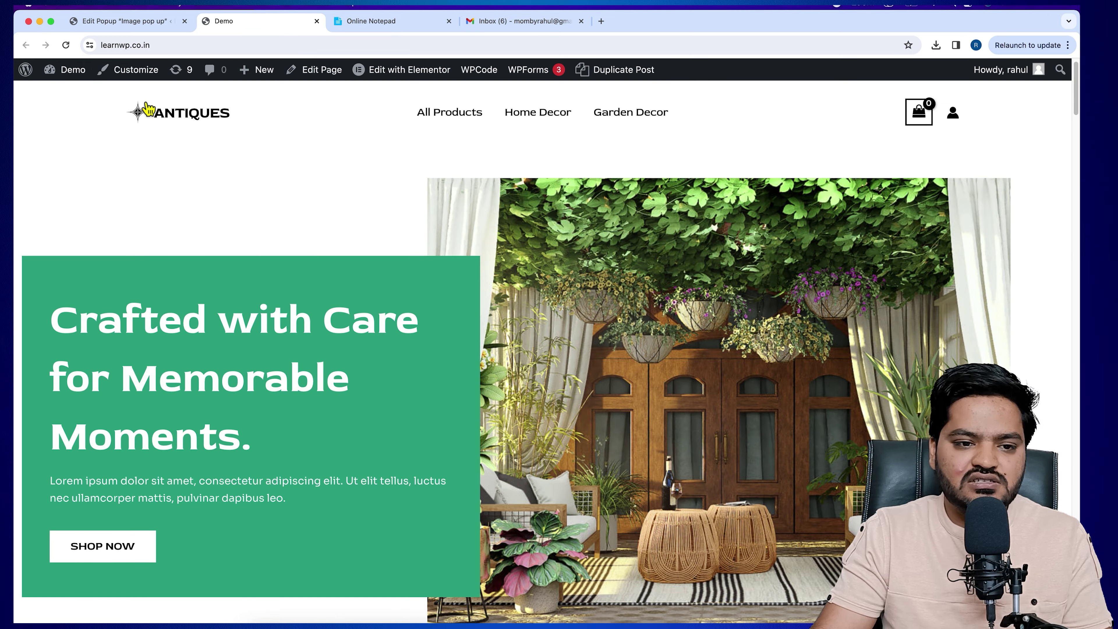
left_click(142, 22)
- Open the Design settings and recheck the discount popup on the Demo storefront
scroll(347, 349, "down", 10)
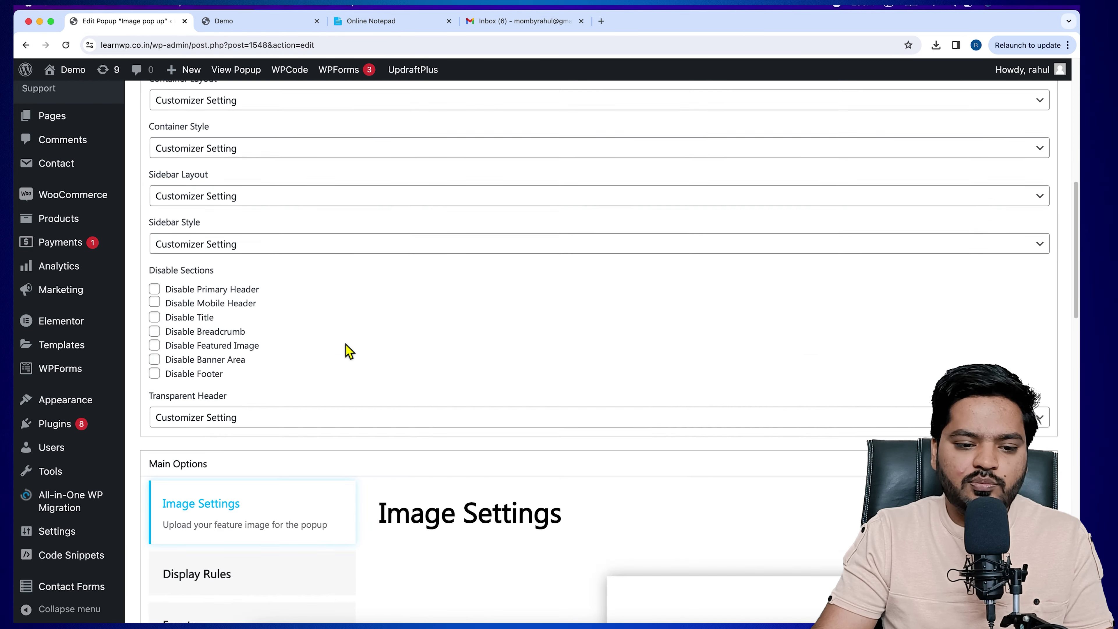
scroll(348, 351, "down", 10)
left_click(209, 367)
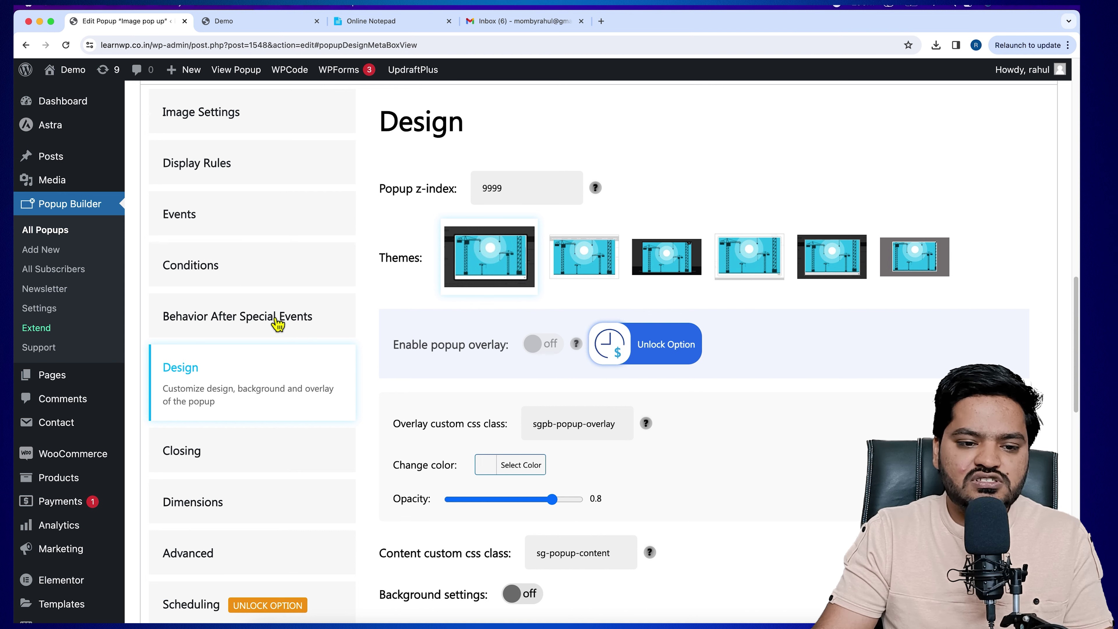
scroll(257, 366, "down", 3)
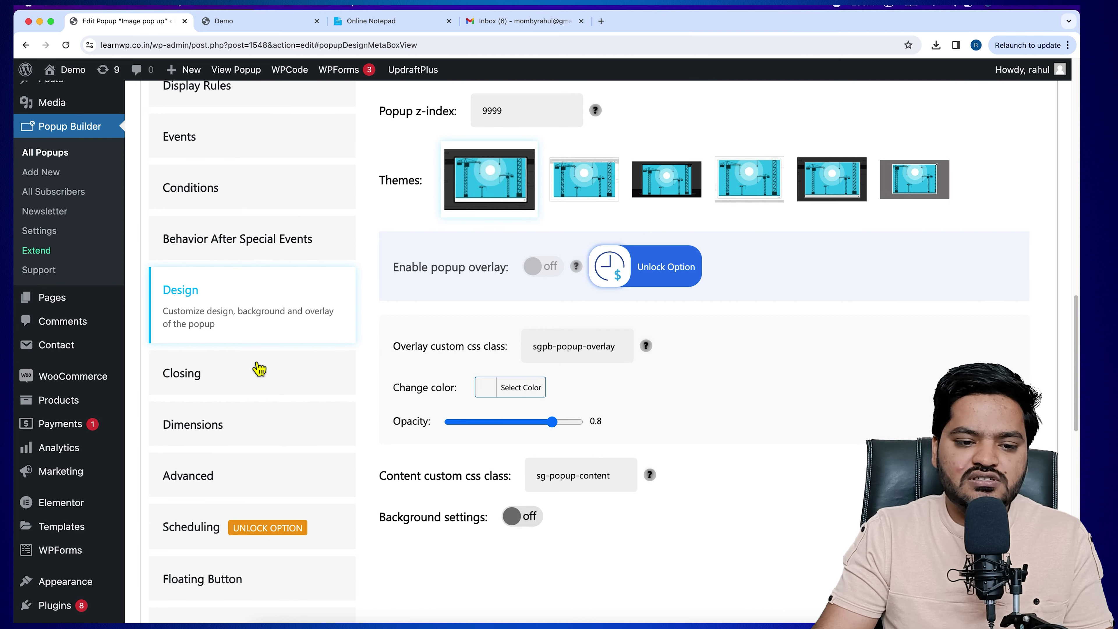
scroll(259, 369, "down", 2)
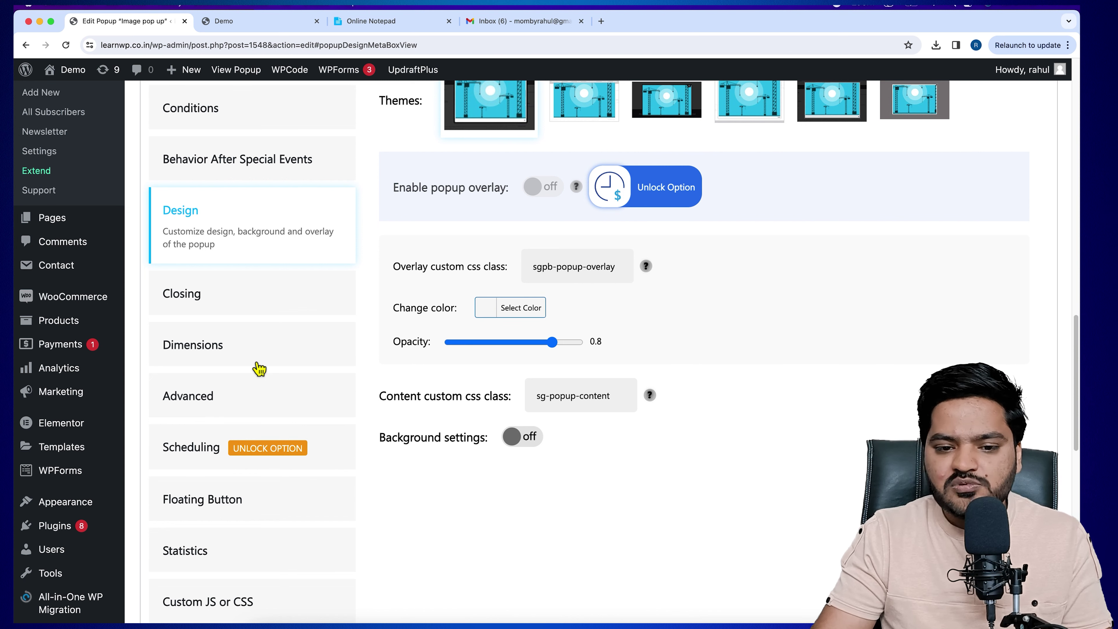
scroll(259, 369, "up", 15)
left_click(248, 24)
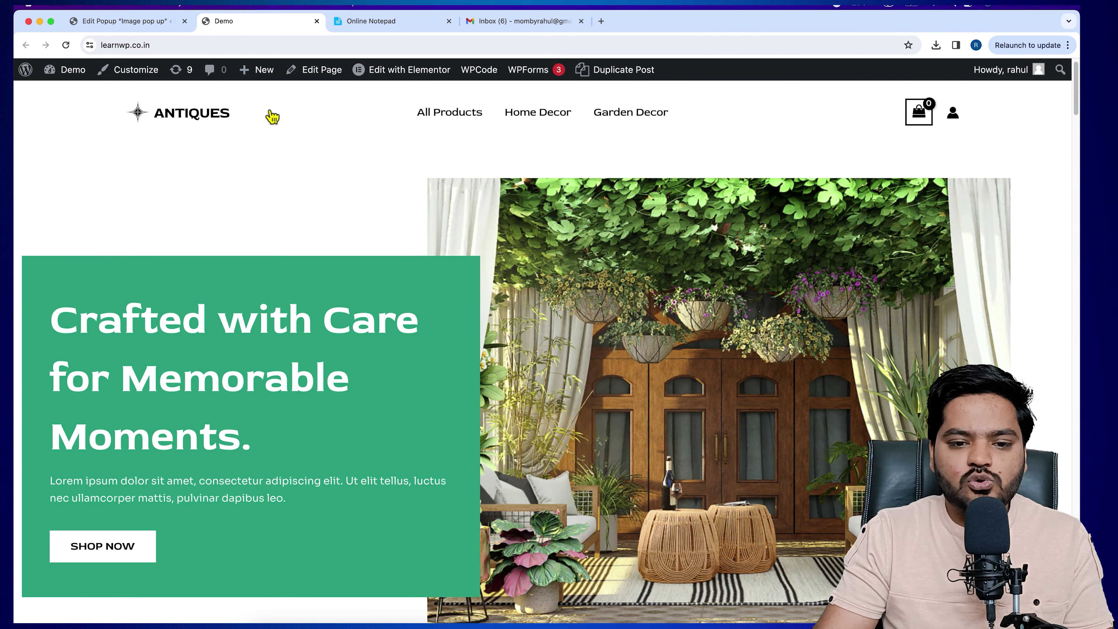
left_click(66, 44)
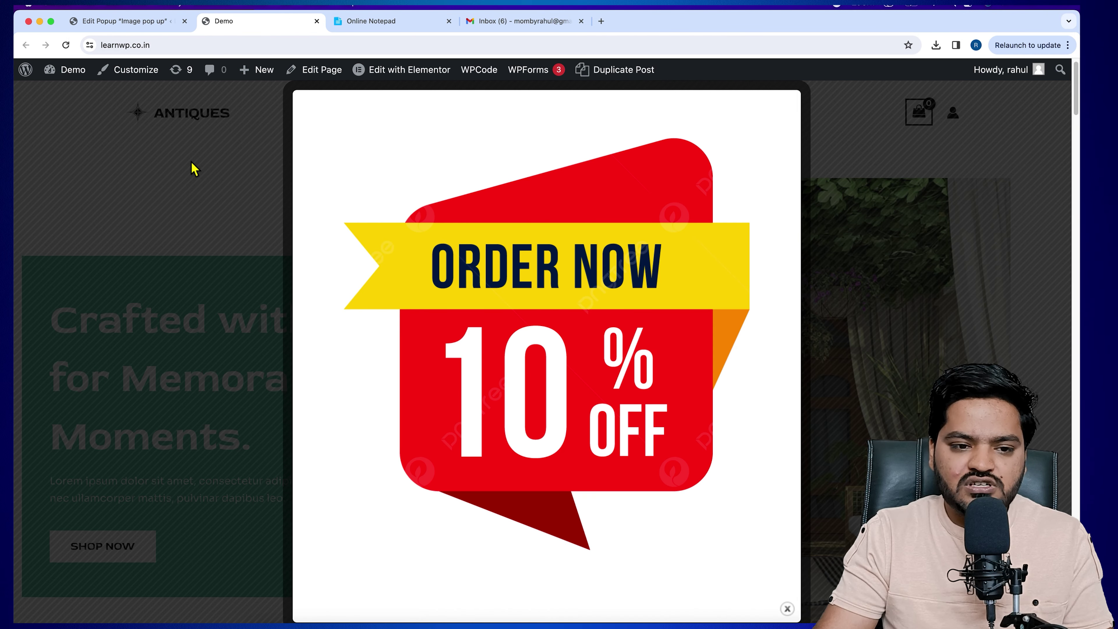
left_click(194, 169)
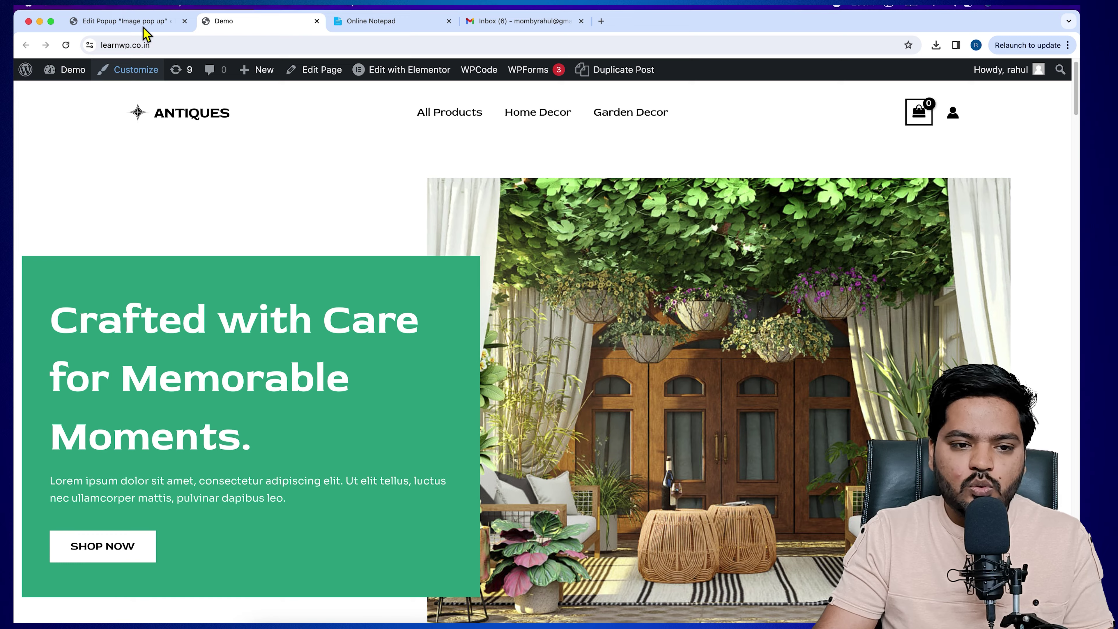
left_click(145, 23)
- Try the theme thumbnails and apply the third design theme to the popup
scroll(397, 306, "down", 5)
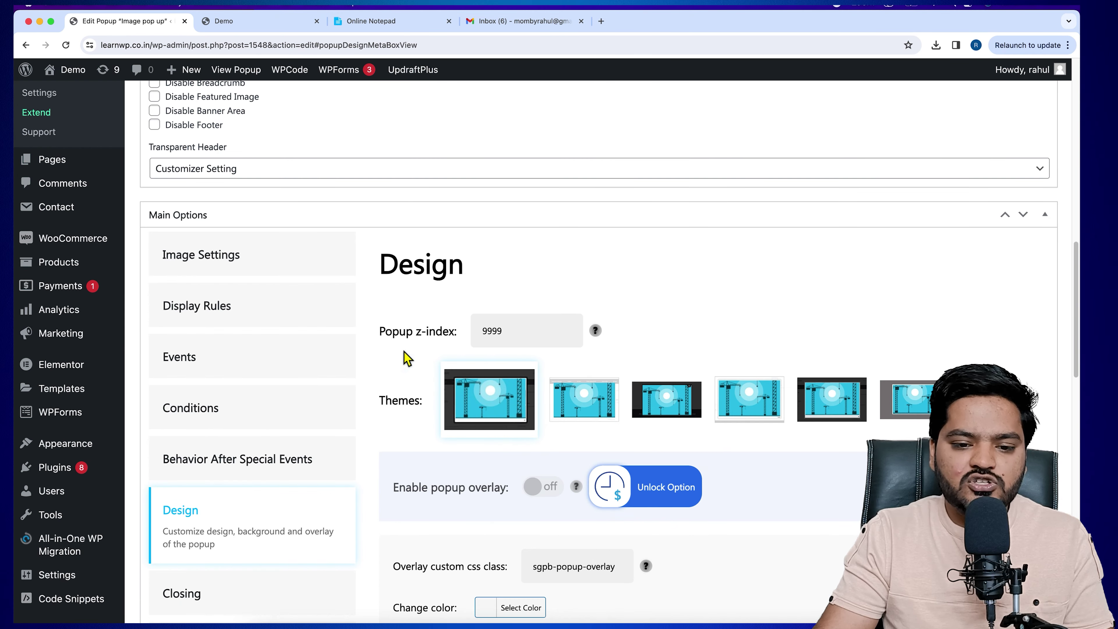
left_click(582, 414)
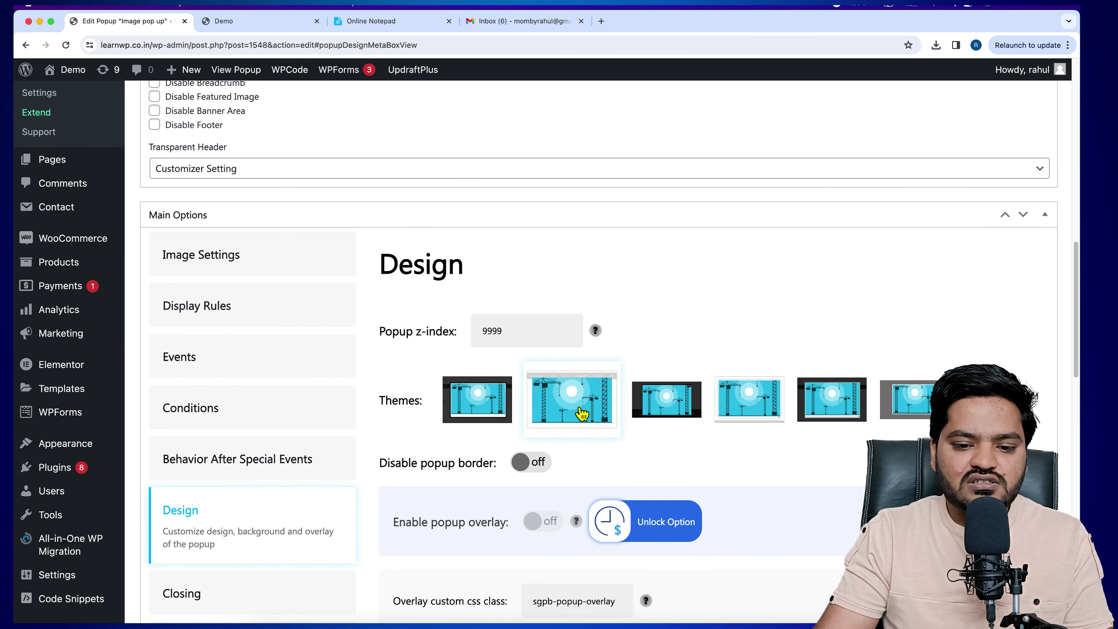
left_click(662, 417)
left_click(761, 413)
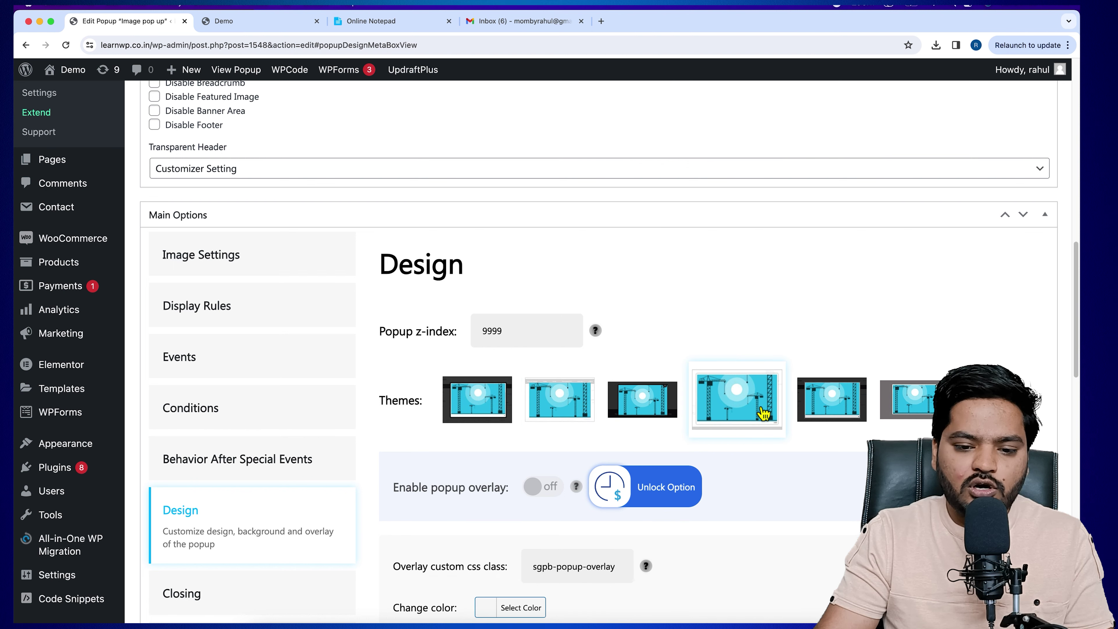
scroll(854, 340, "down", 2)
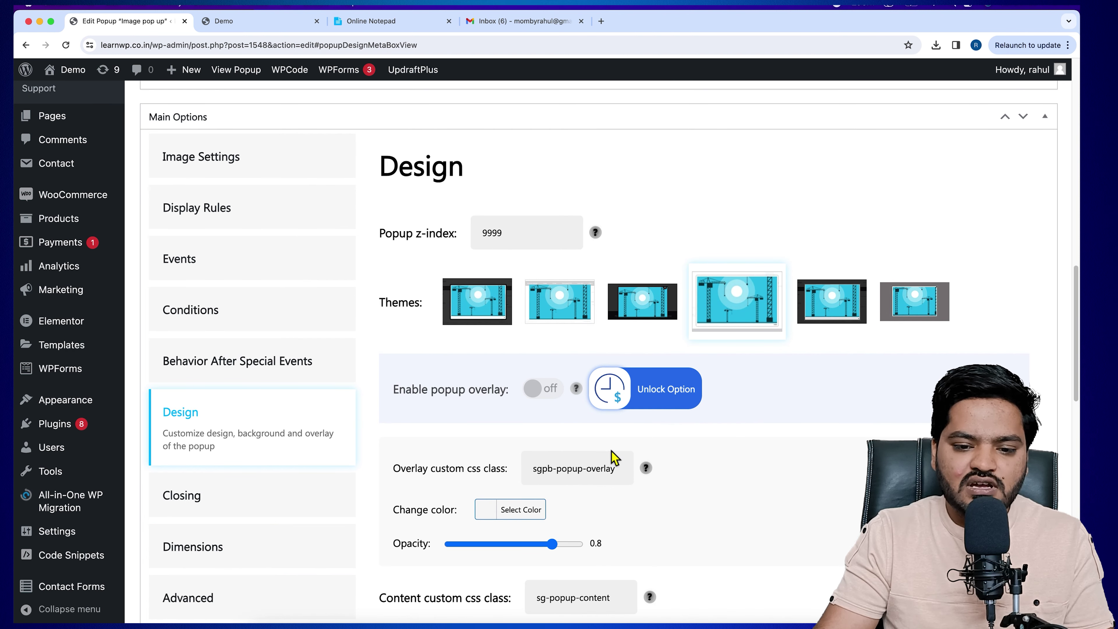
left_click(638, 307)
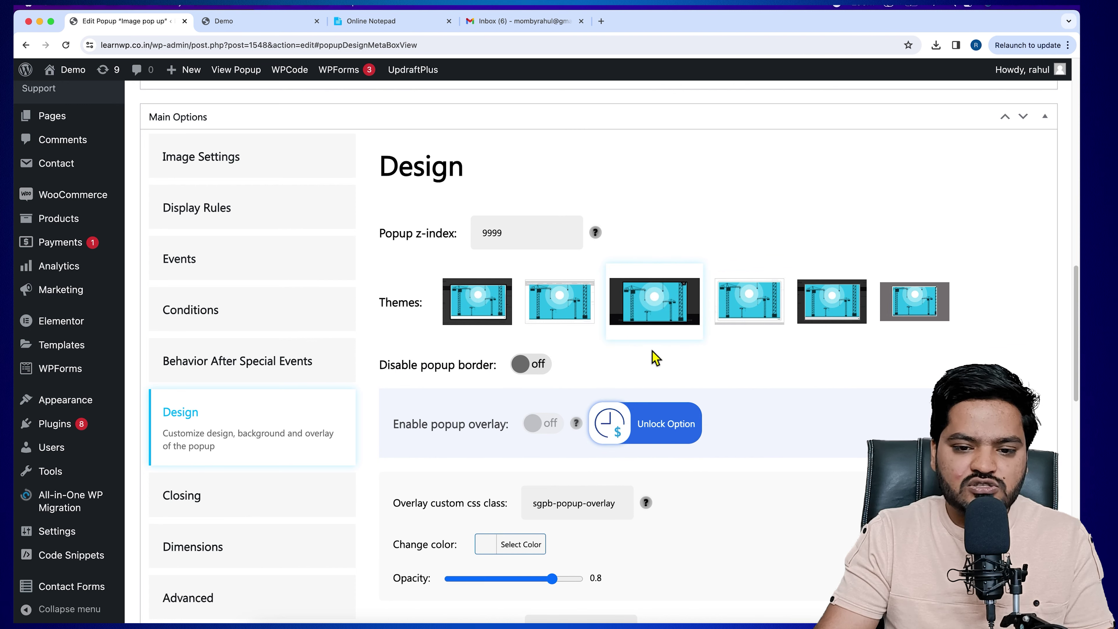
scroll(647, 370, "down", 3)
scroll(647, 370, "down", 10)
scroll(647, 370, "up", 20)
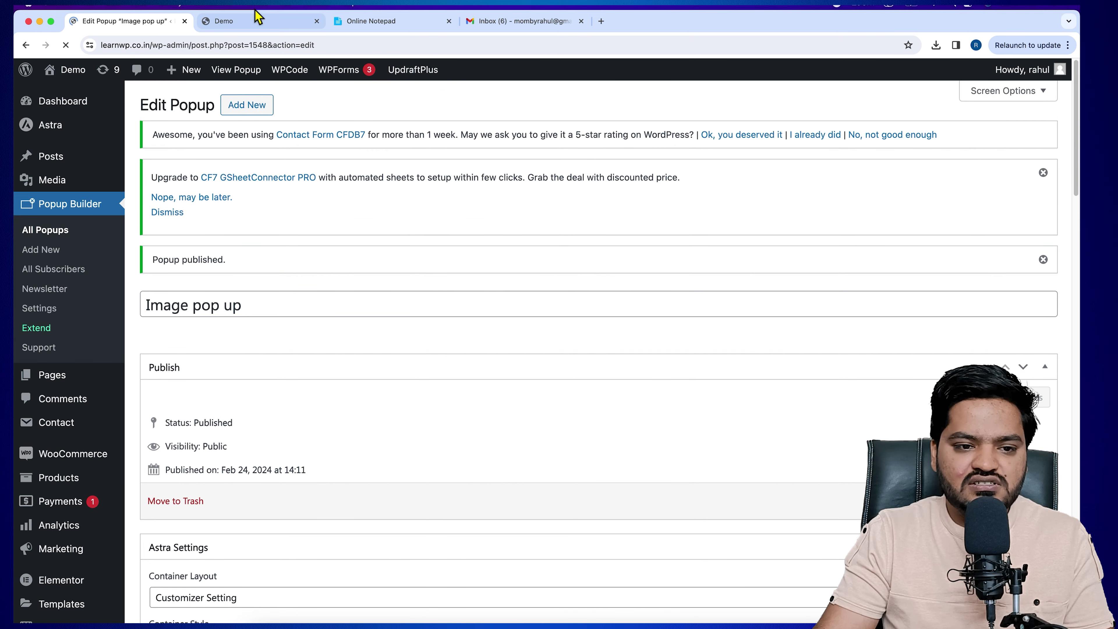
left_click(254, 21)
left_click(65, 46)
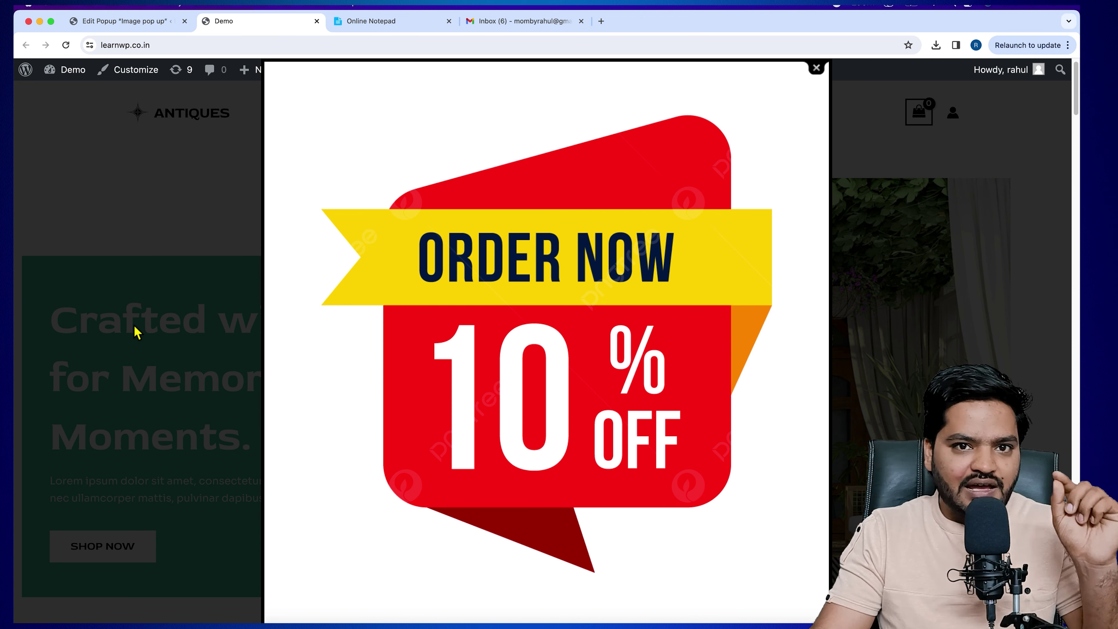
left_click(824, 76)
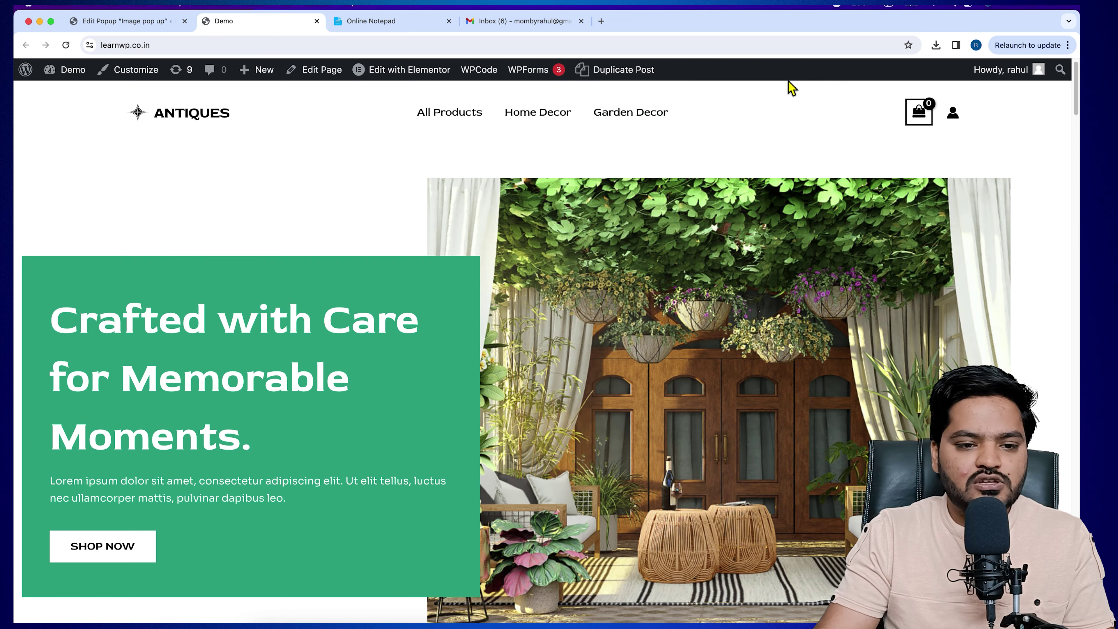
left_click(147, 30)
scroll(203, 379, "down", 15)
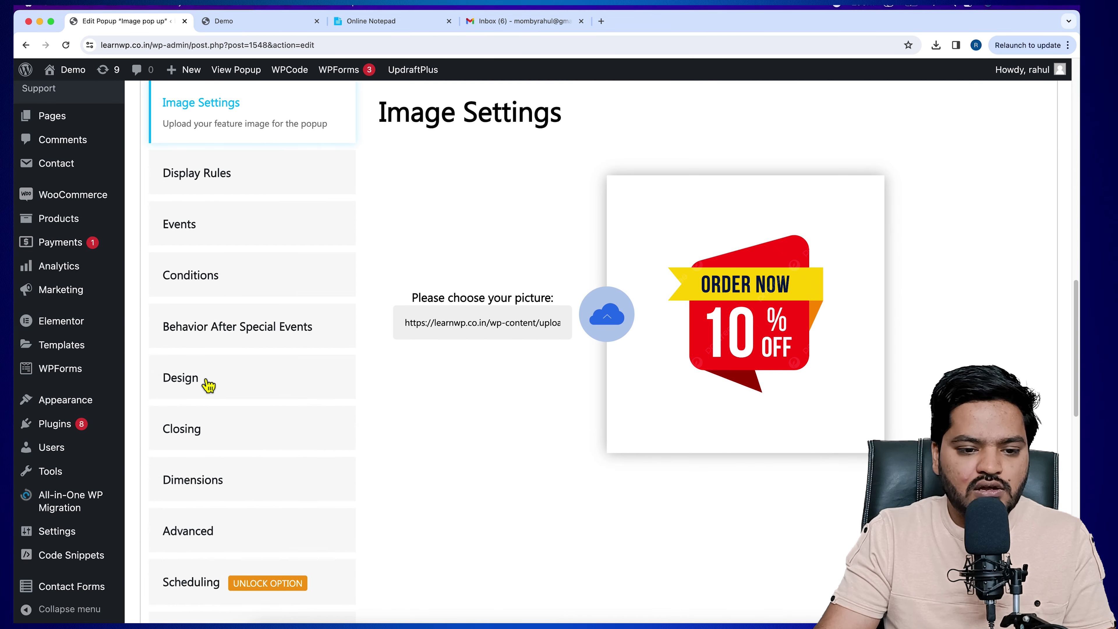
scroll(228, 368, "down", 3)
- Set the popup's size to 30% in the Dimensions settings
left_click(216, 403)
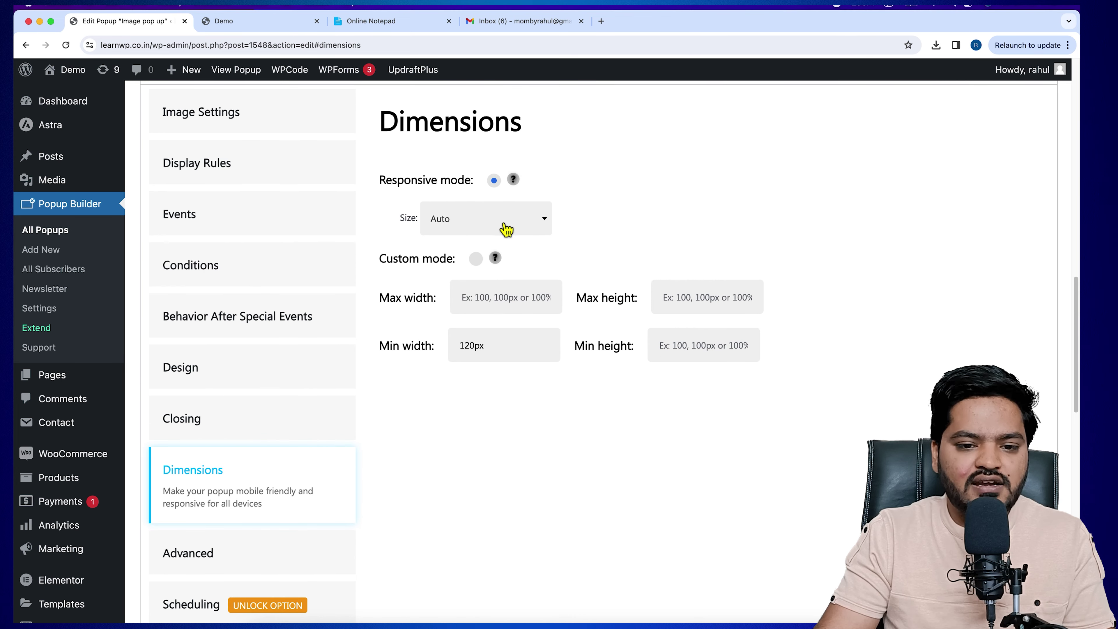
left_click(506, 227)
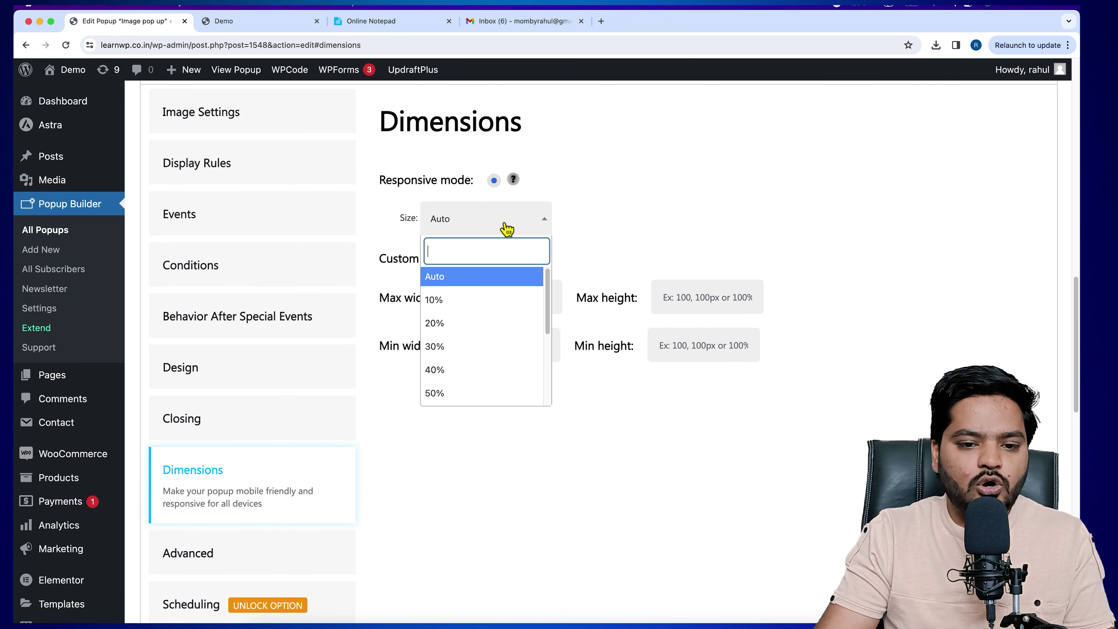
left_click(475, 353)
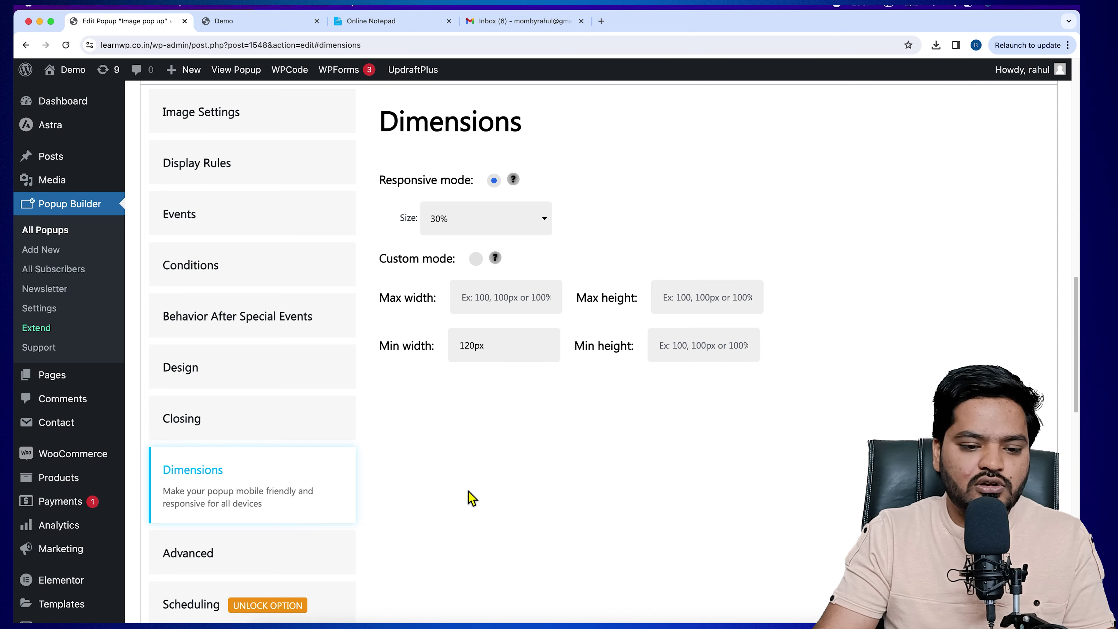
scroll(471, 498, "up", 15)
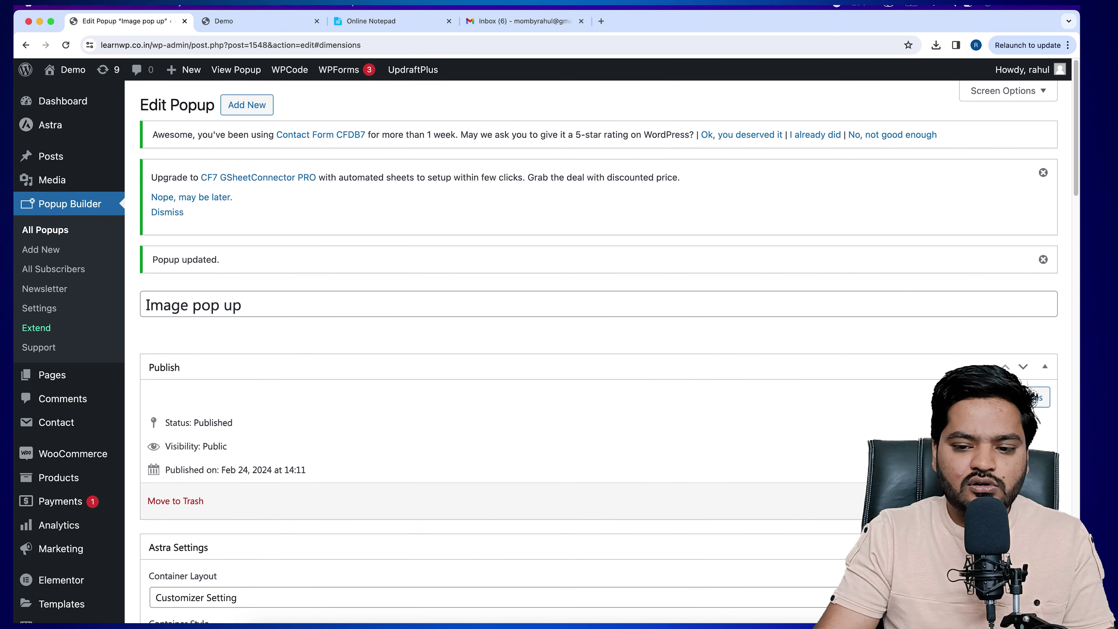
- Reload the Demo homepage to preview the smaller popup, then close it
left_click(257, 26)
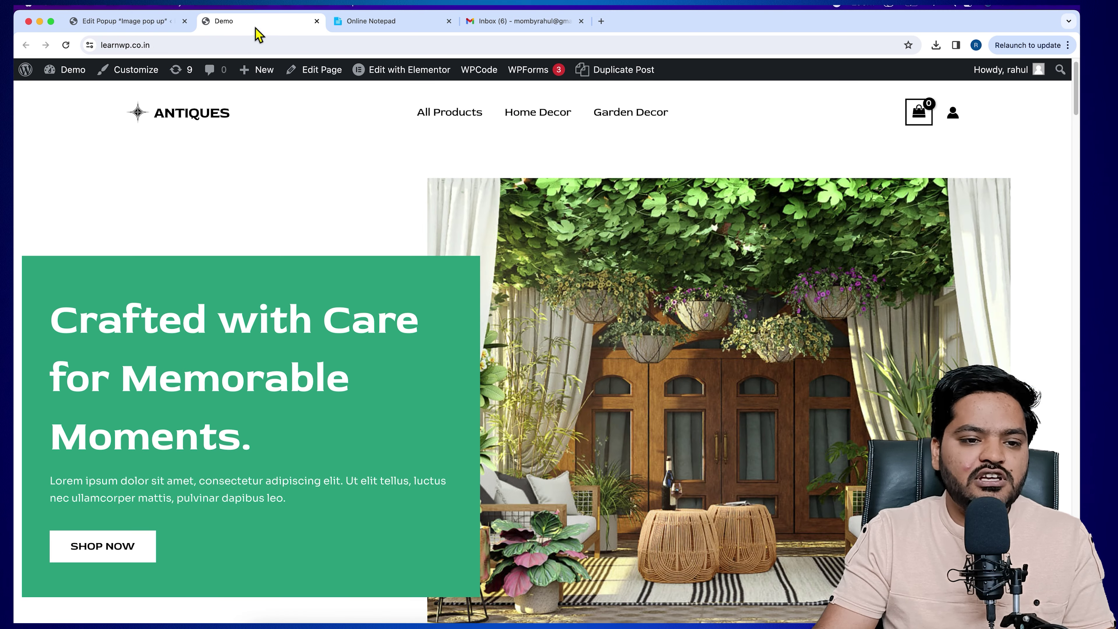
left_click(67, 47)
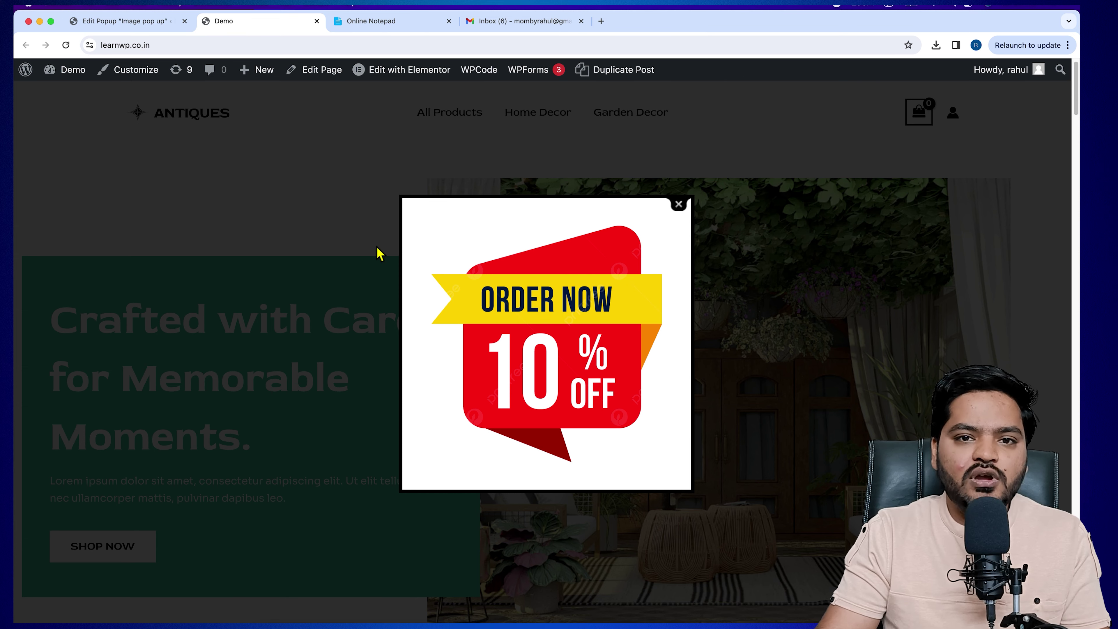
left_click(678, 204)
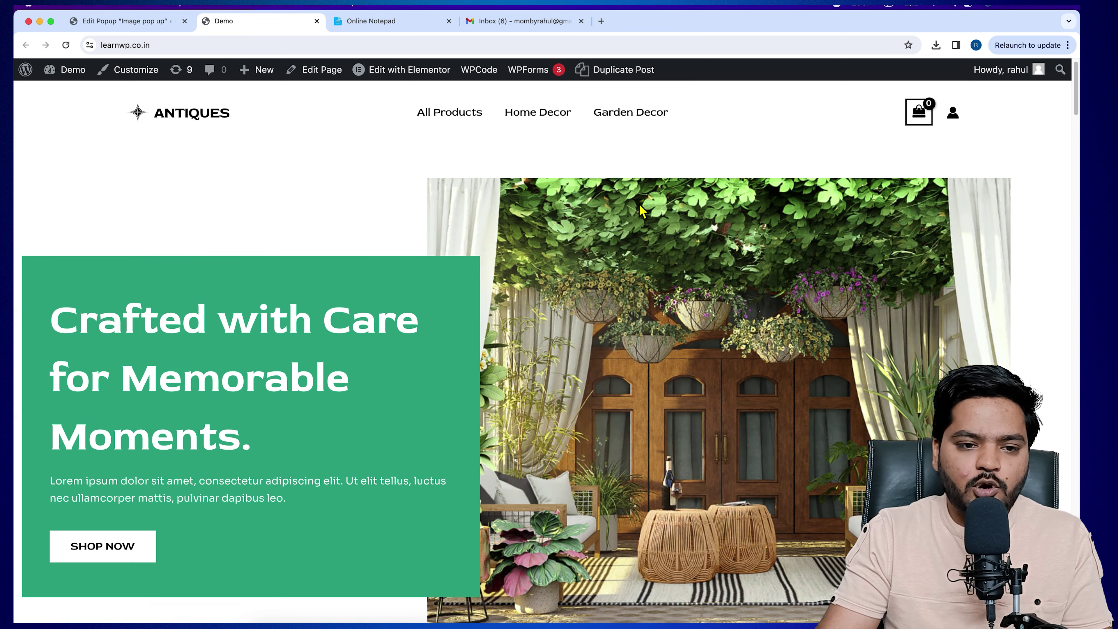
- Give the image popup's On load event a 10-second delay in its Events settings
left_click(161, 28)
scroll(356, 289, "down", 15)
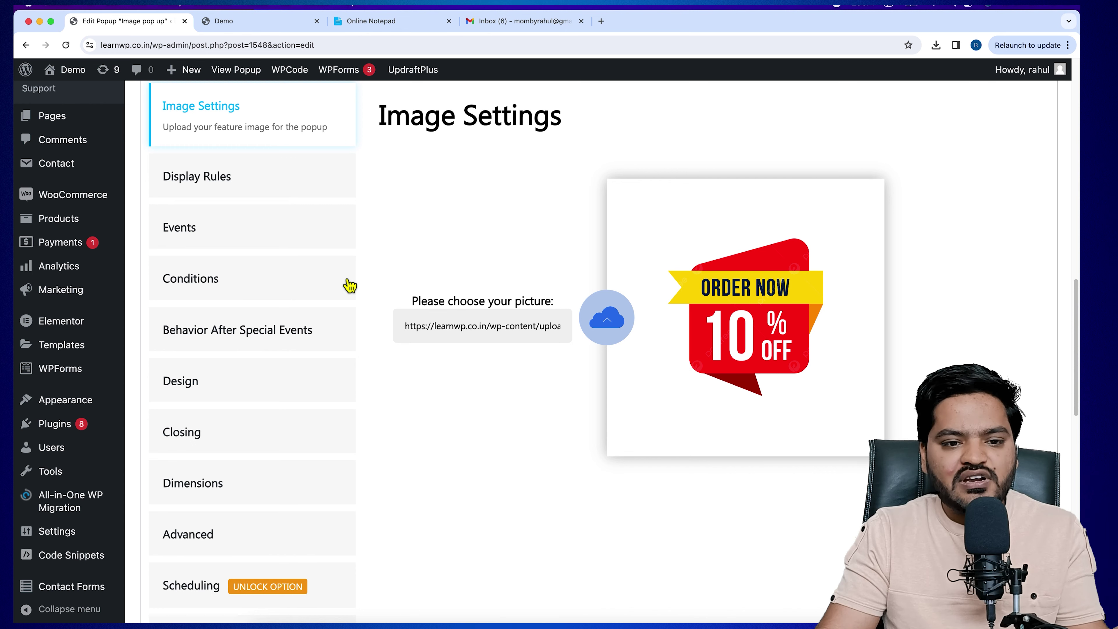
left_click(235, 244)
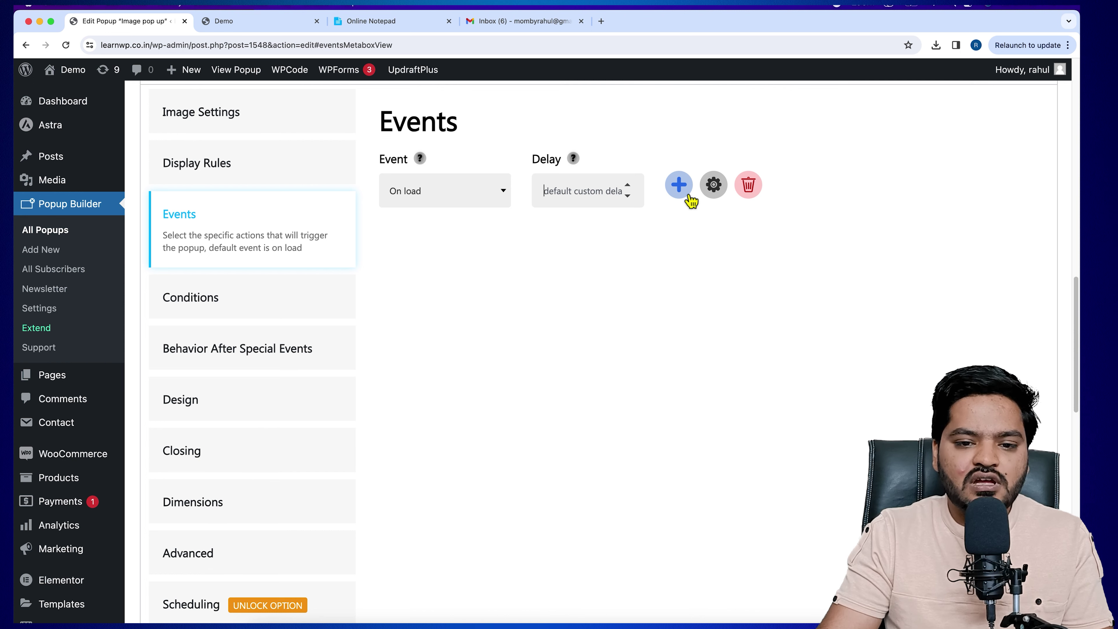
left_click(588, 199)
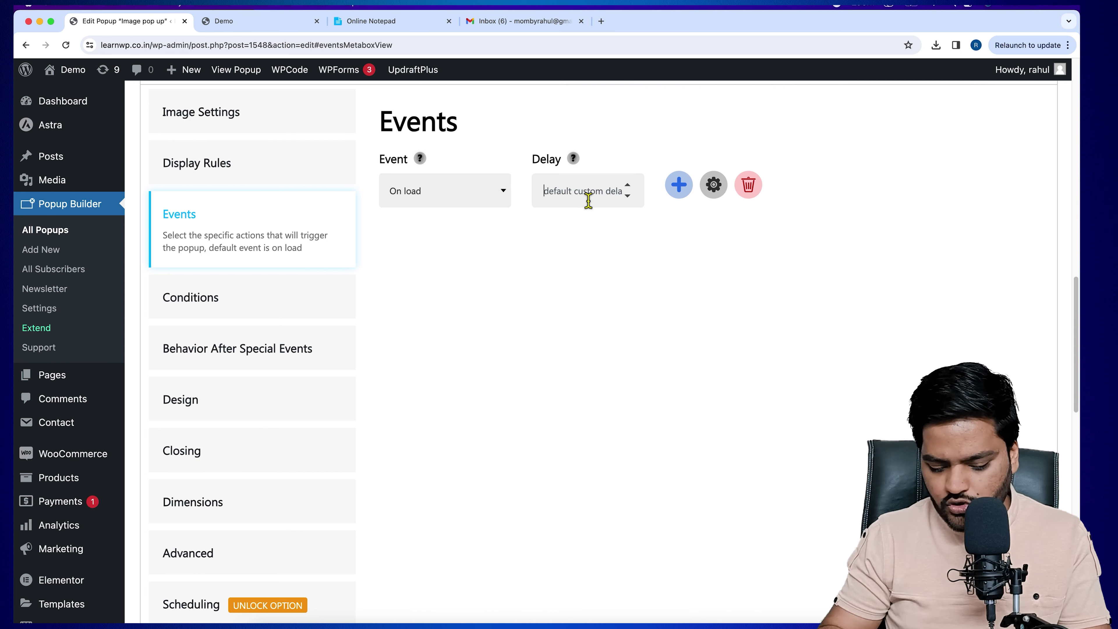
type("10")
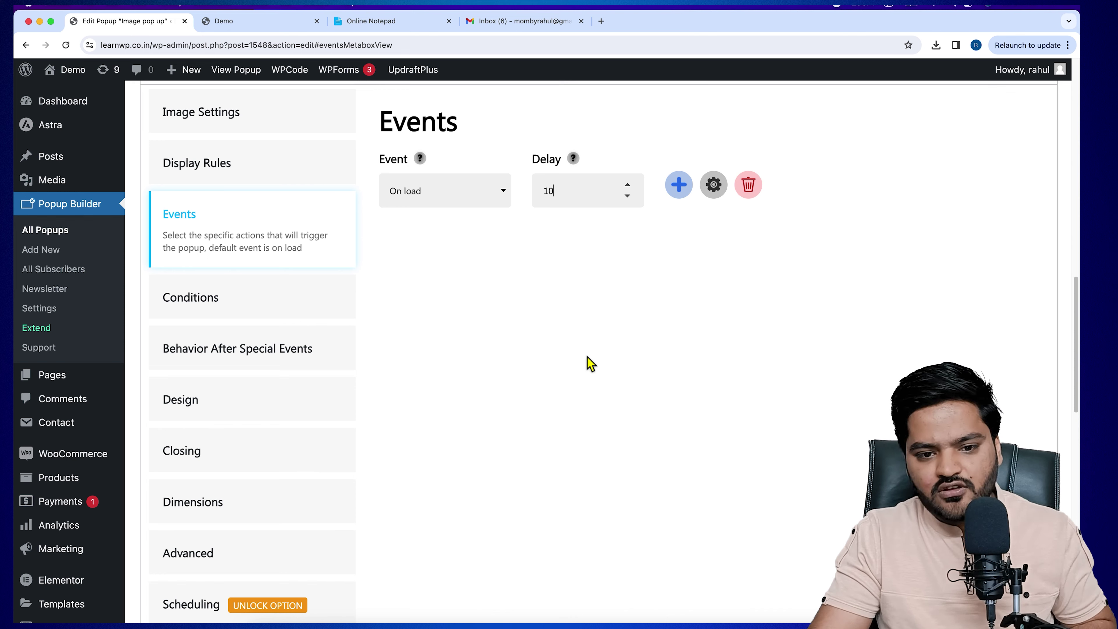
left_click(590, 363)
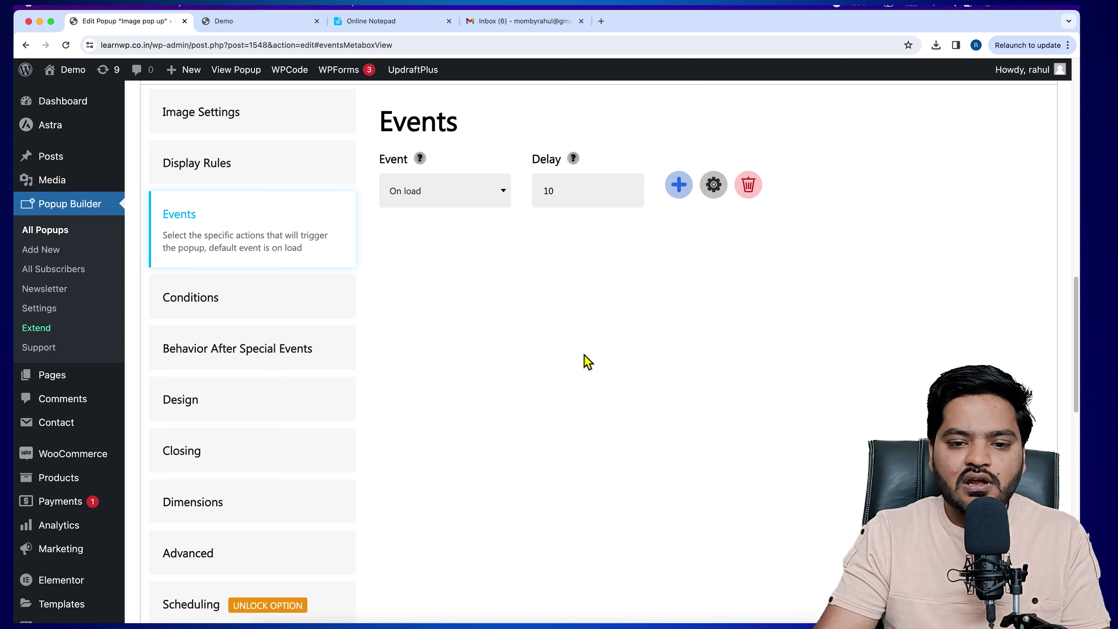
scroll(621, 313, "up", 15)
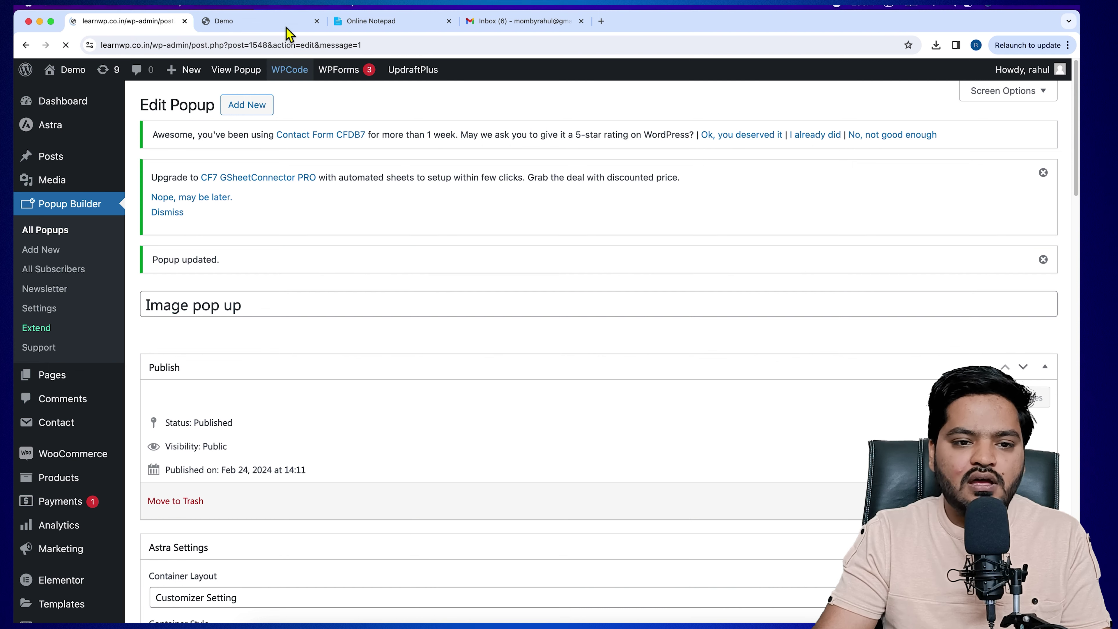
left_click(266, 24)
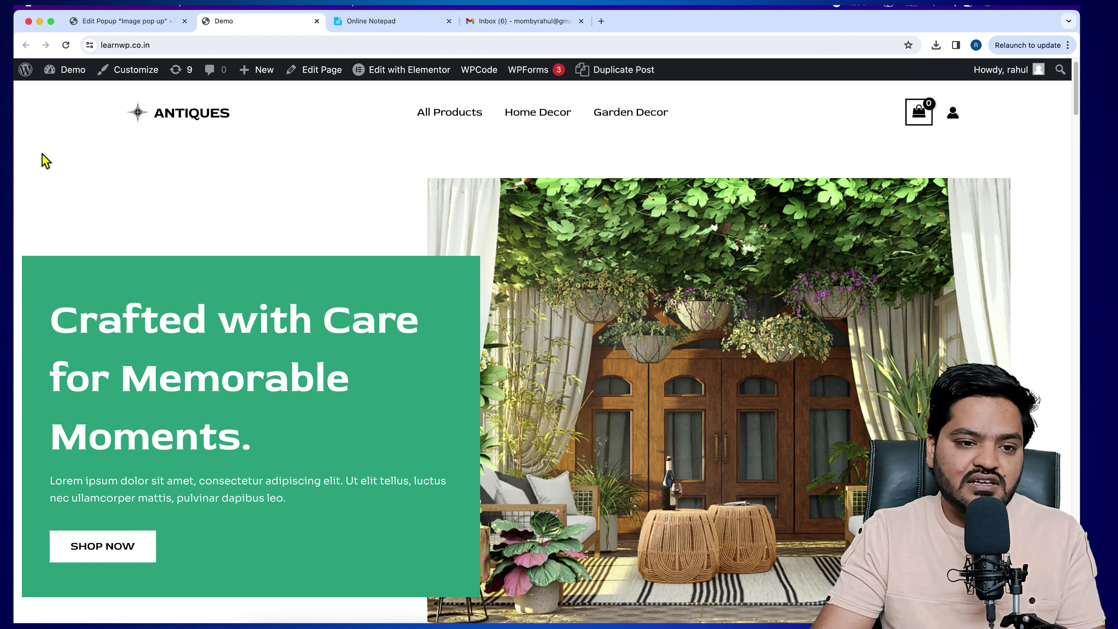
left_click(67, 46)
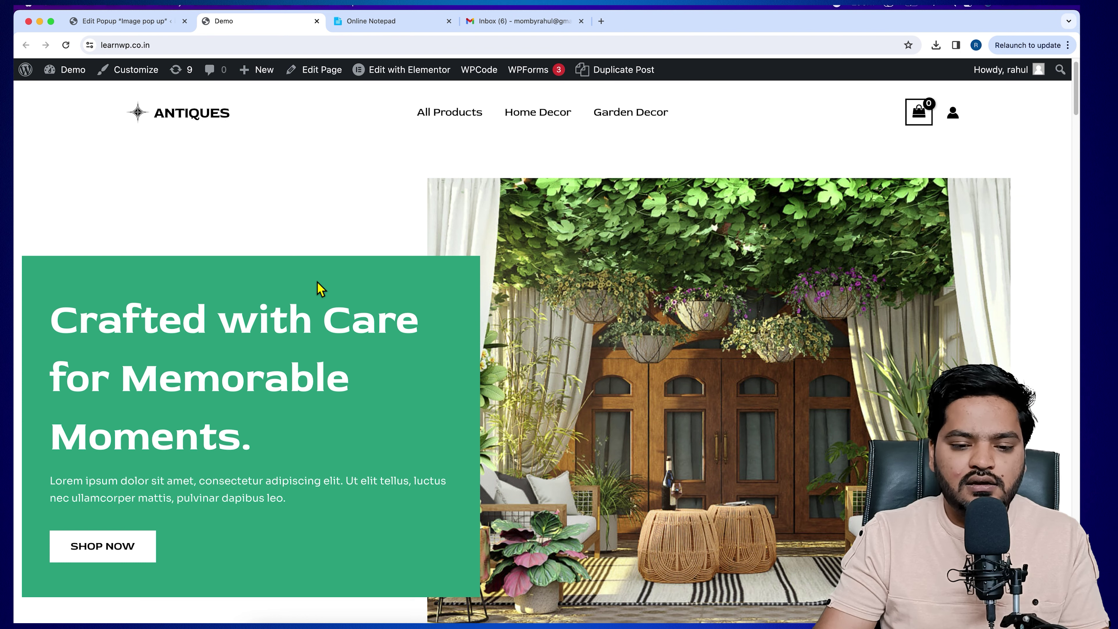
scroll(374, 350, "down", 10)
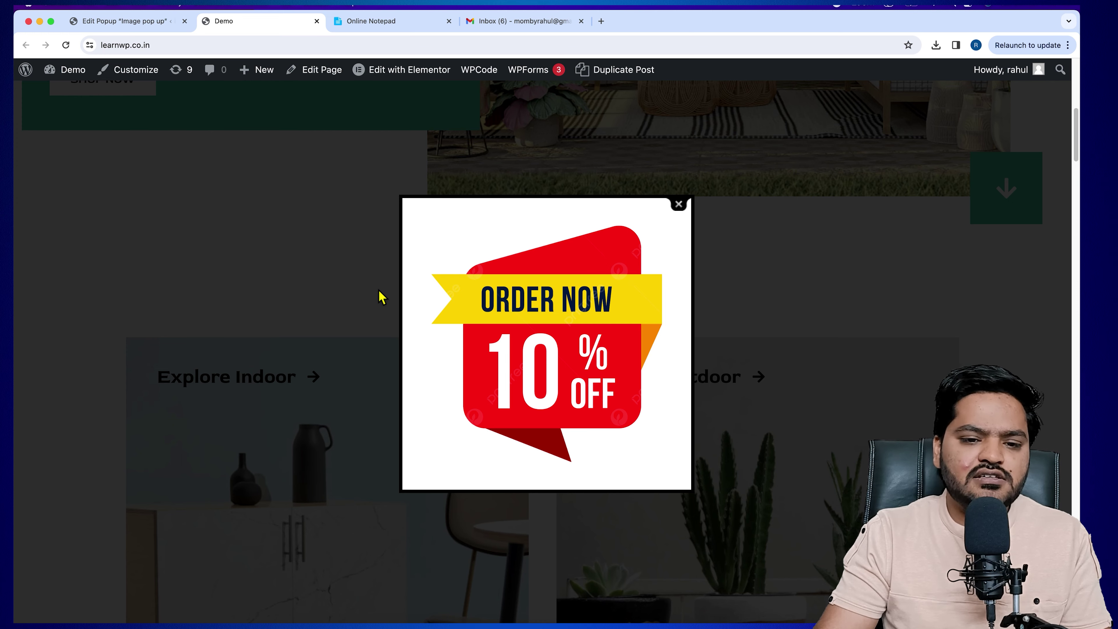
left_click(311, 283)
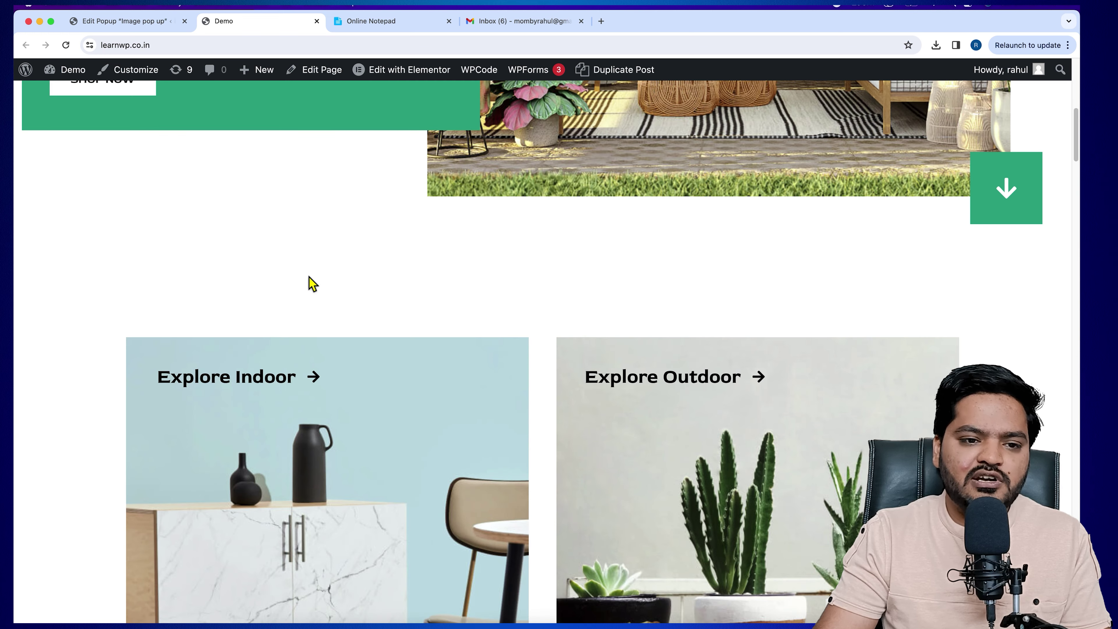
left_click(127, 21)
scroll(419, 266, "down", 20)
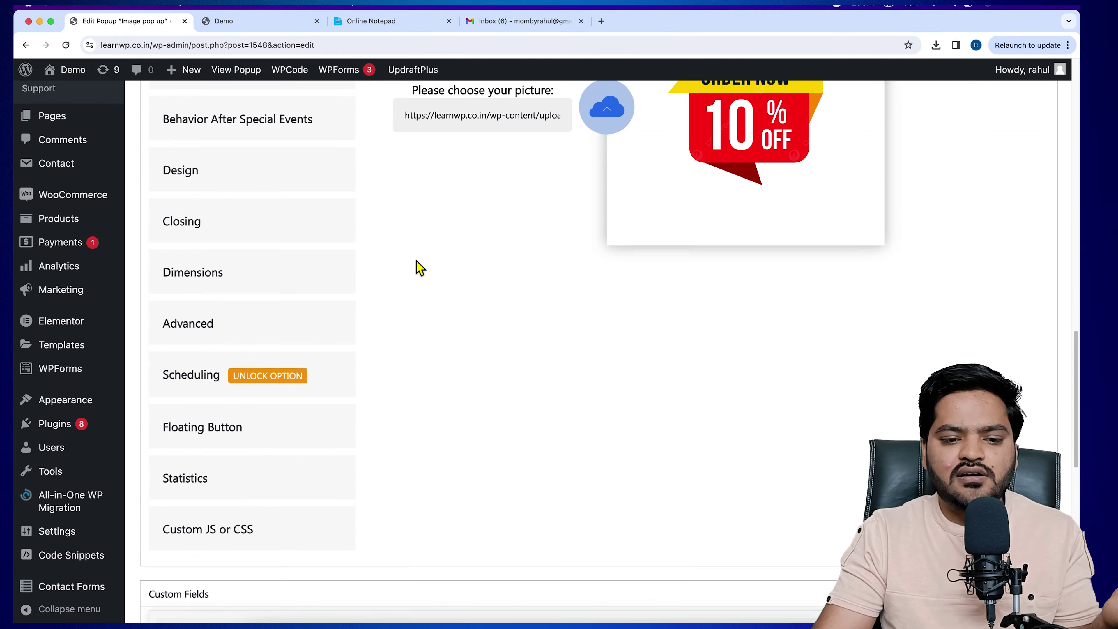
scroll(417, 264, "up", 15)
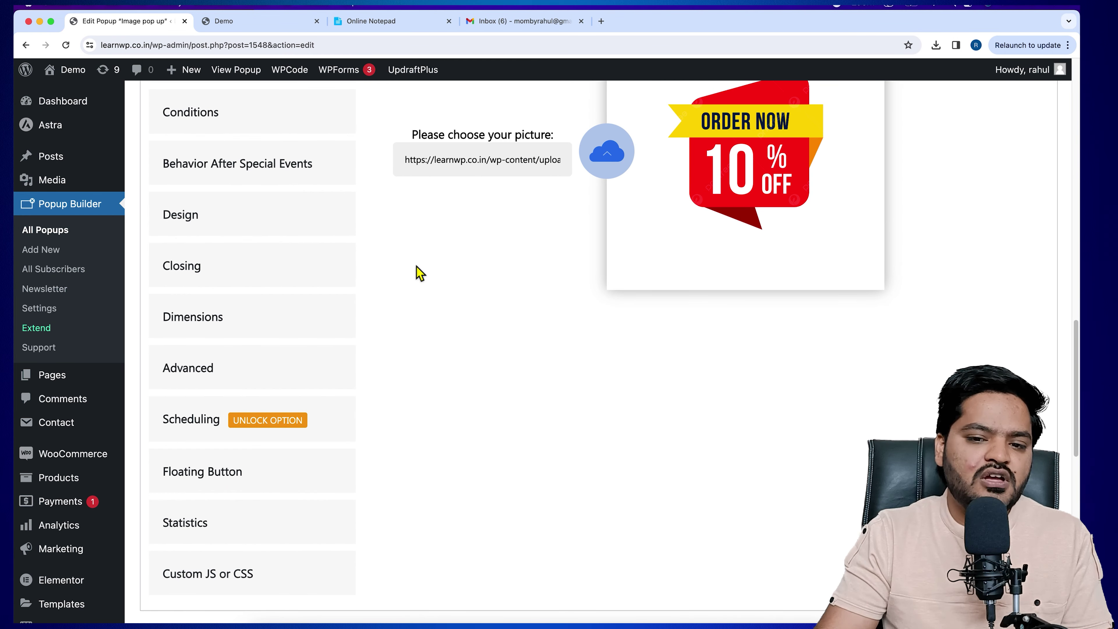
scroll(458, 275, "up", 10)
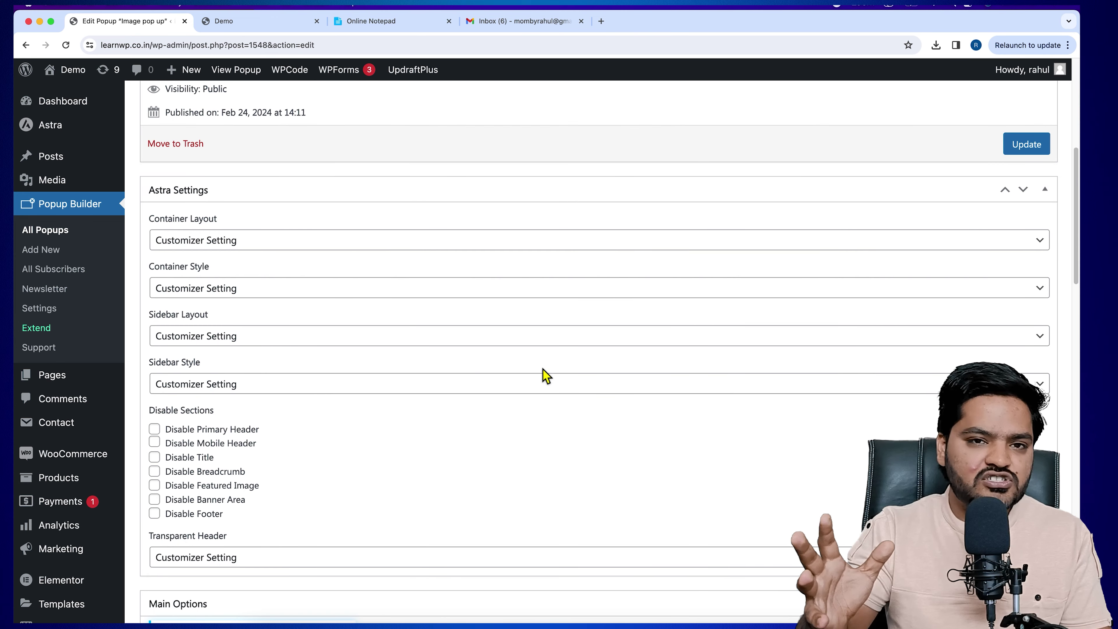
scroll(546, 377, "down", 10)
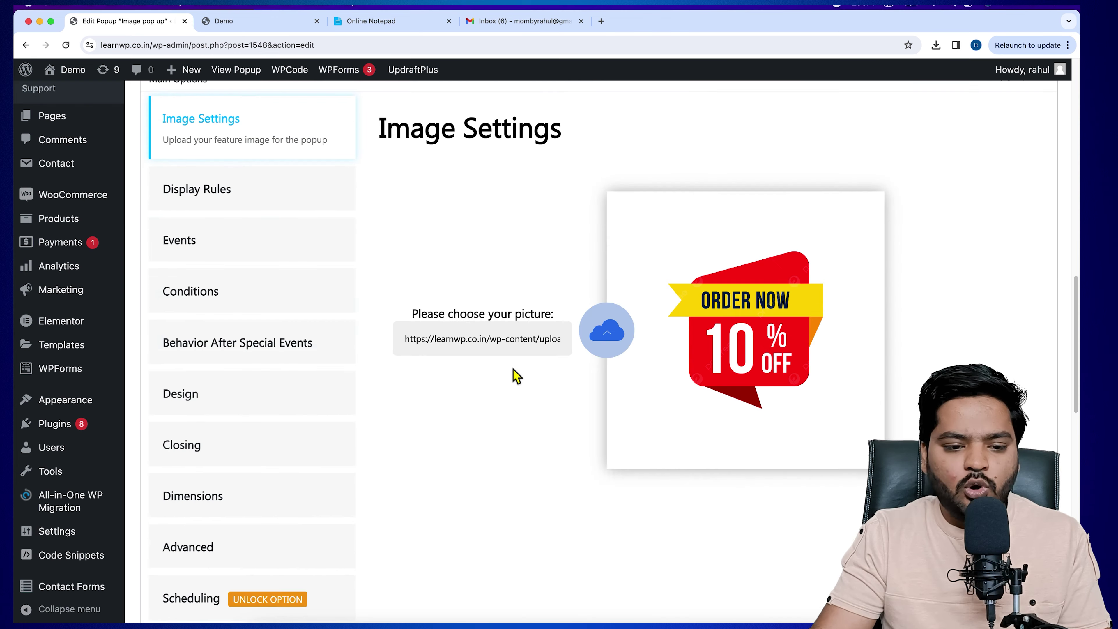
scroll(427, 469, "down", 4)
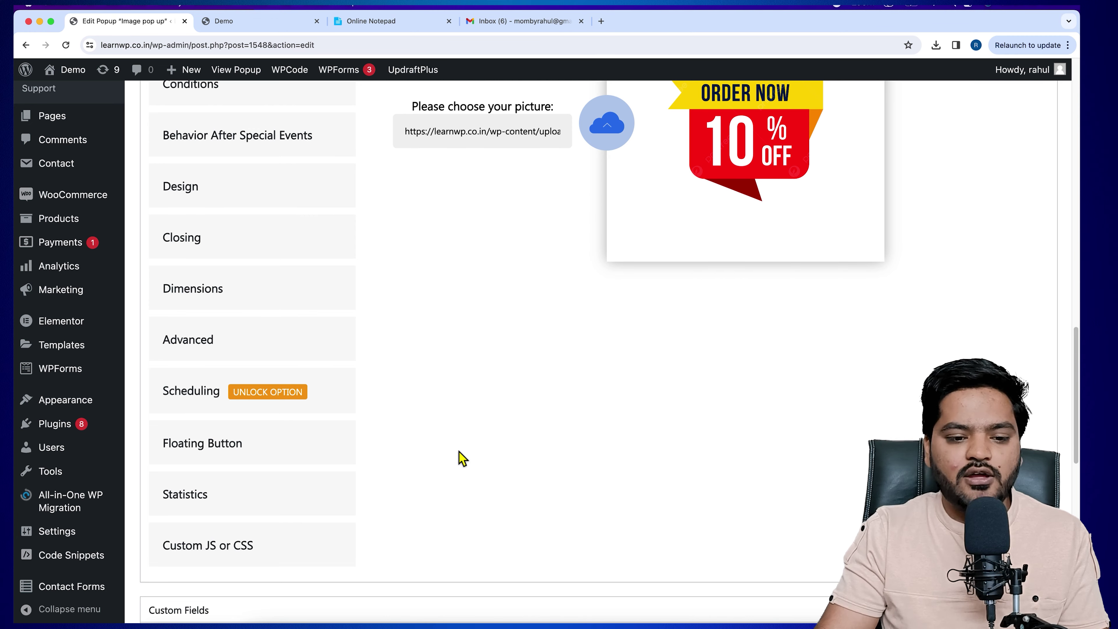
scroll(456, 456, "up", 15)
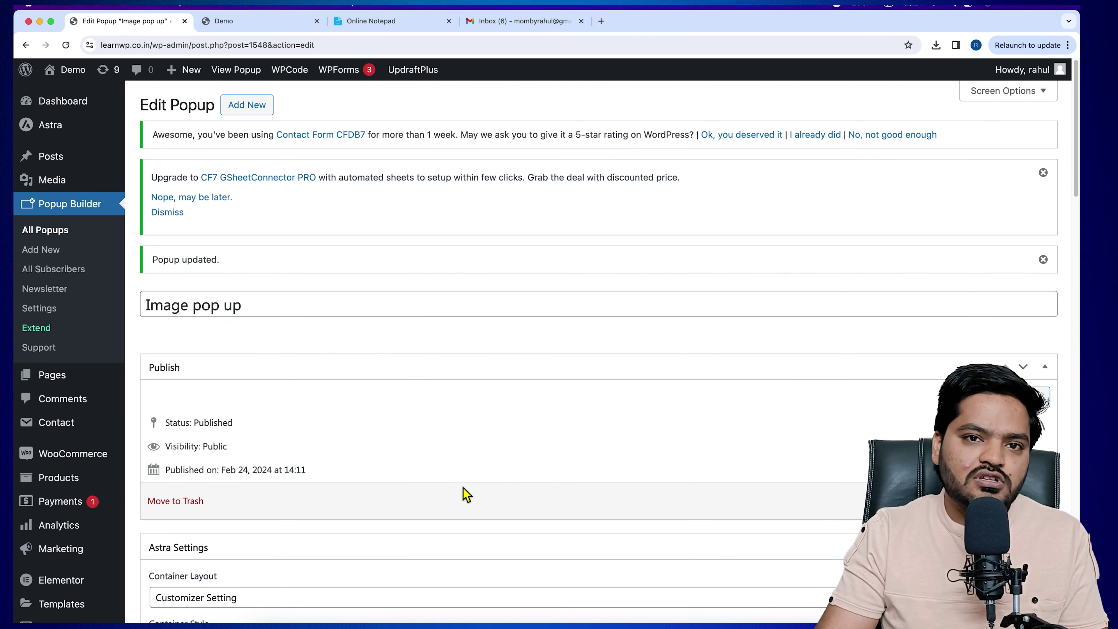